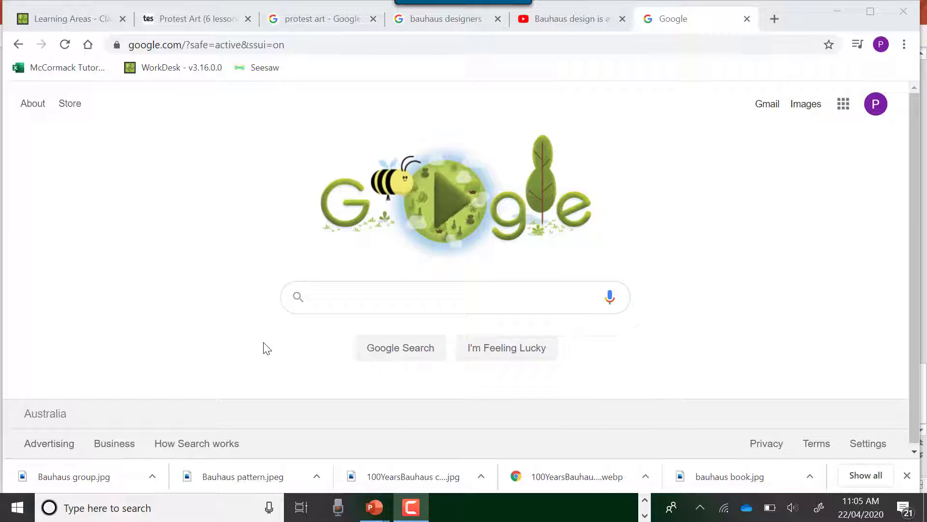
Search Google for "adobe spark" and open the spark.adobe.com result
left_click(340, 292)
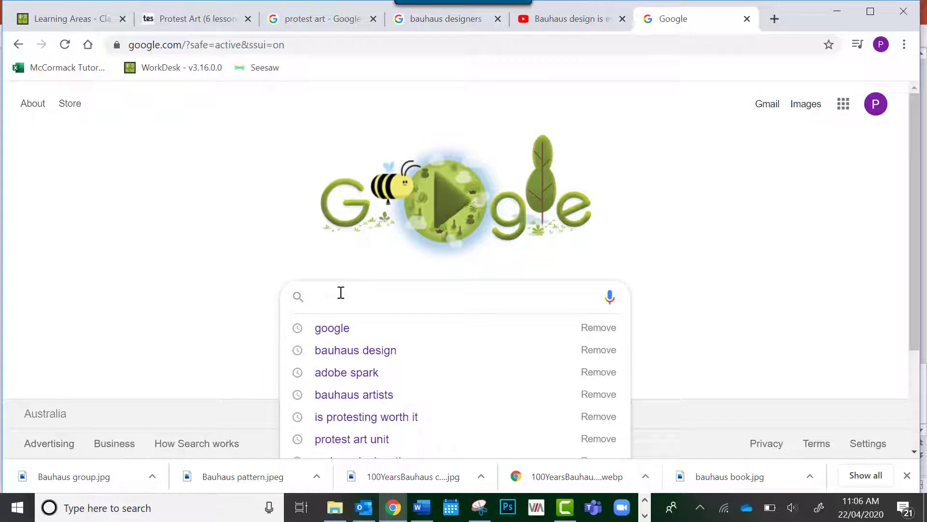
type("Adobe ")
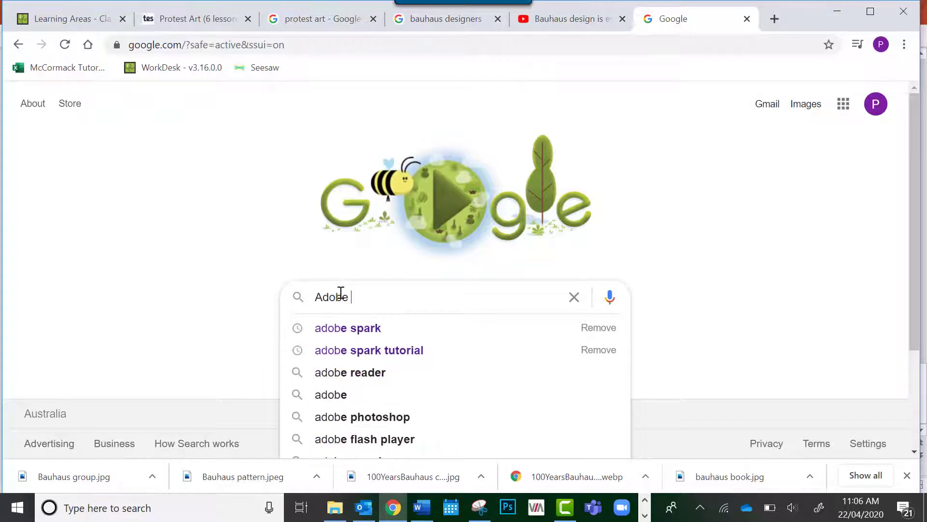
type("Spark")
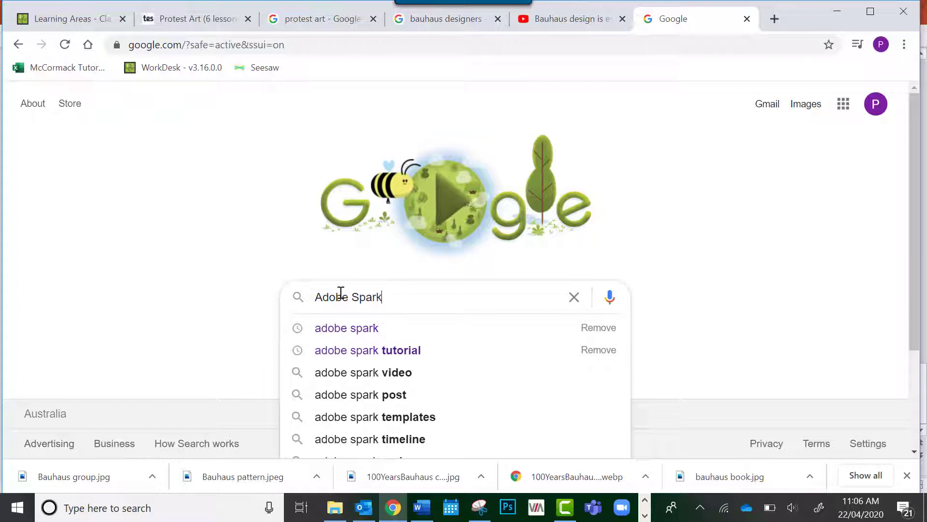
left_click(358, 329)
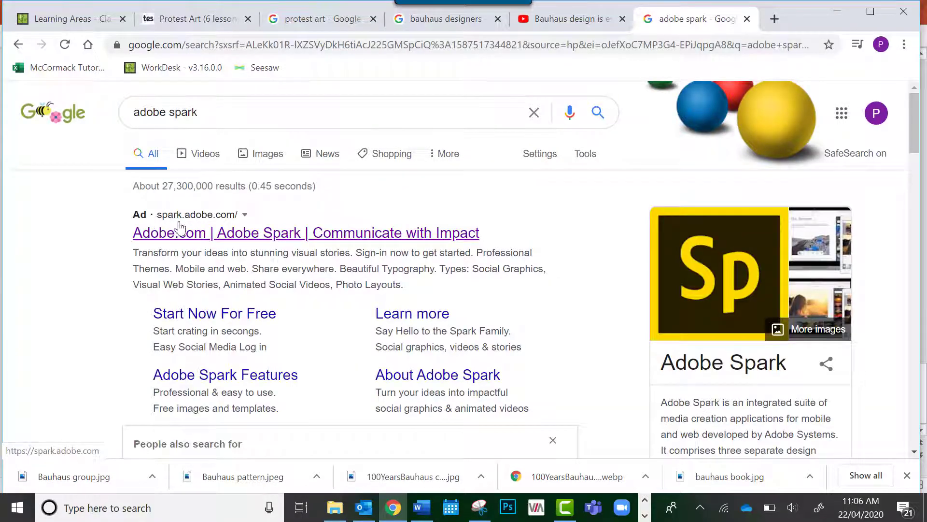
left_click(235, 233)
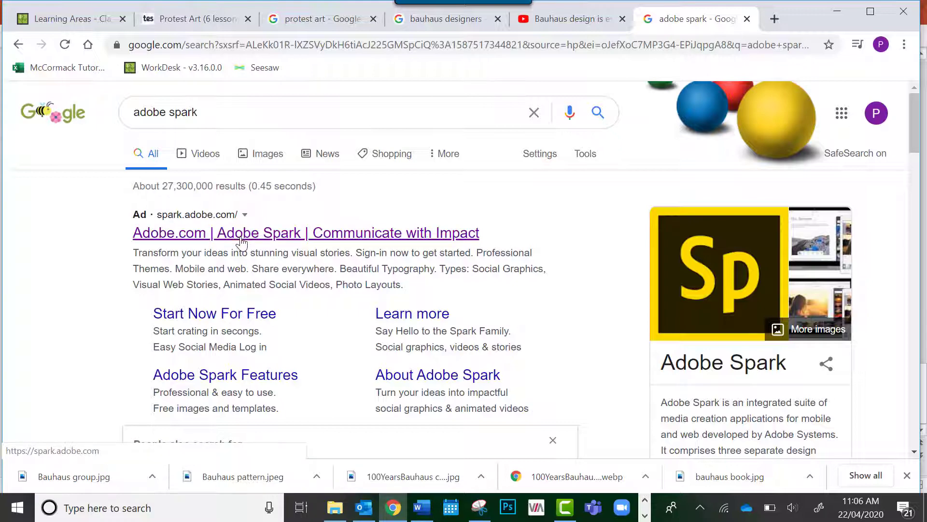
left_click(239, 237)
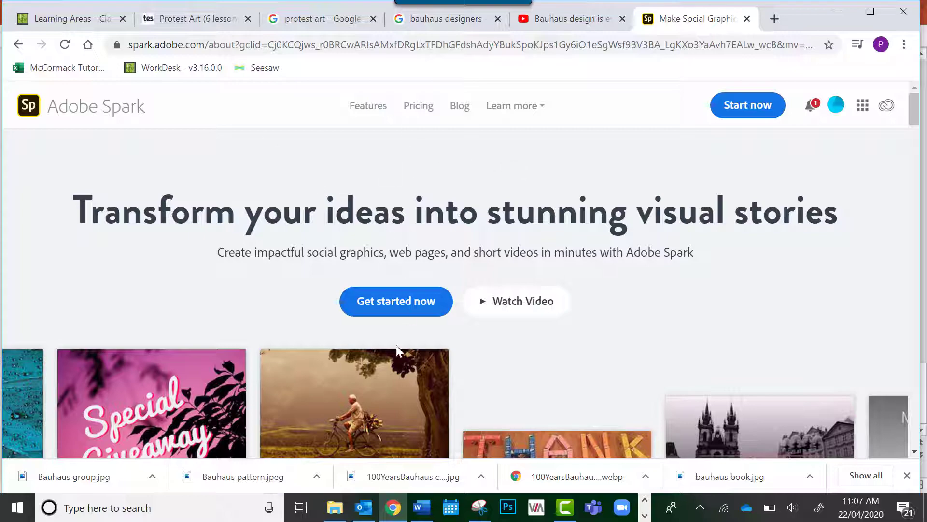
Look over the Adobe Spark landing page and get started to reach the project home page
scroll(368, 320, "down", 8)
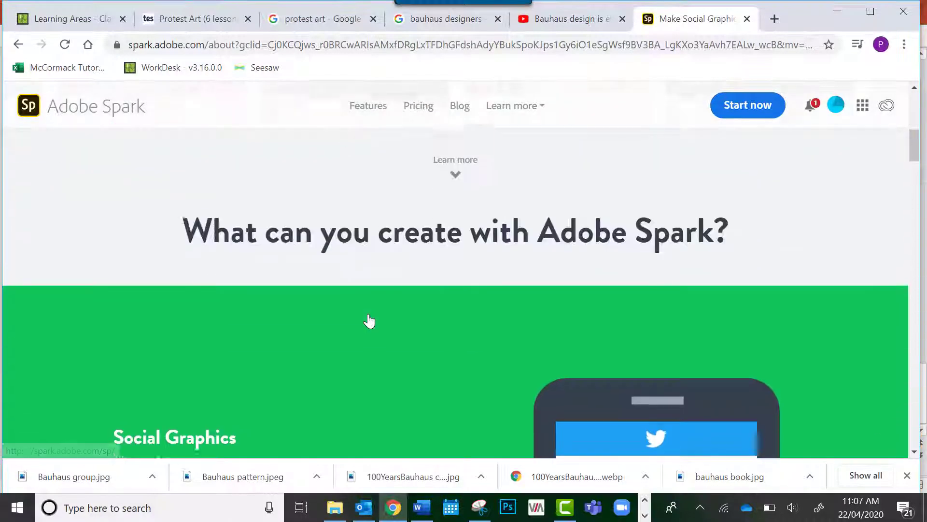
scroll(368, 319, "down", 3)
scroll(369, 320, "up", 3)
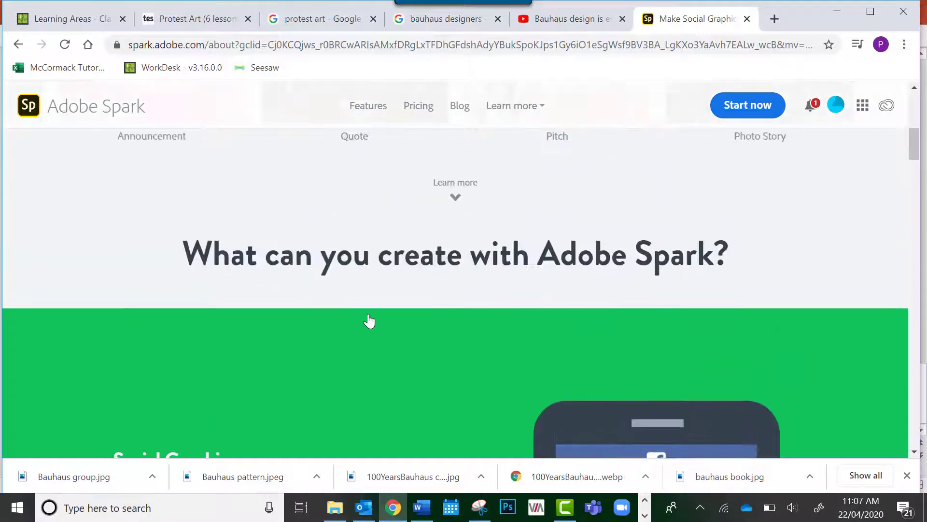
scroll(368, 319, "up", 5)
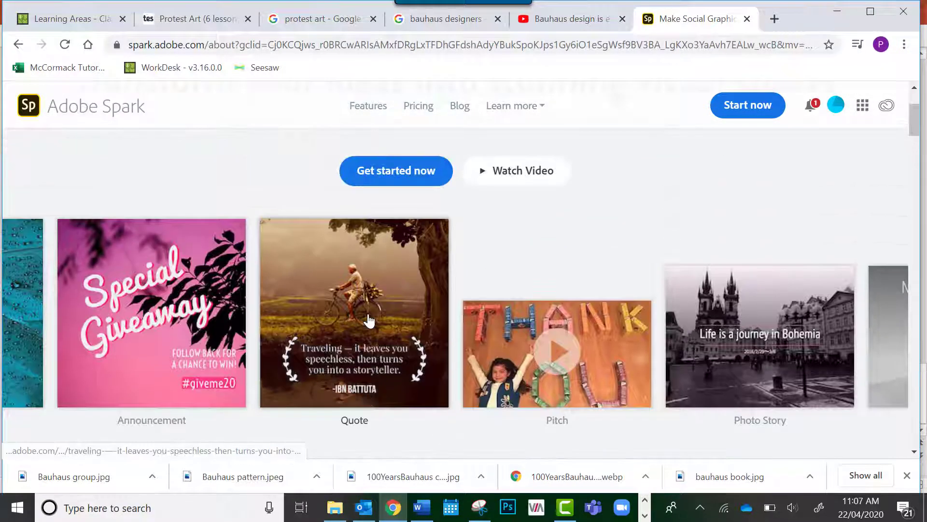
scroll(368, 320, "up", 2)
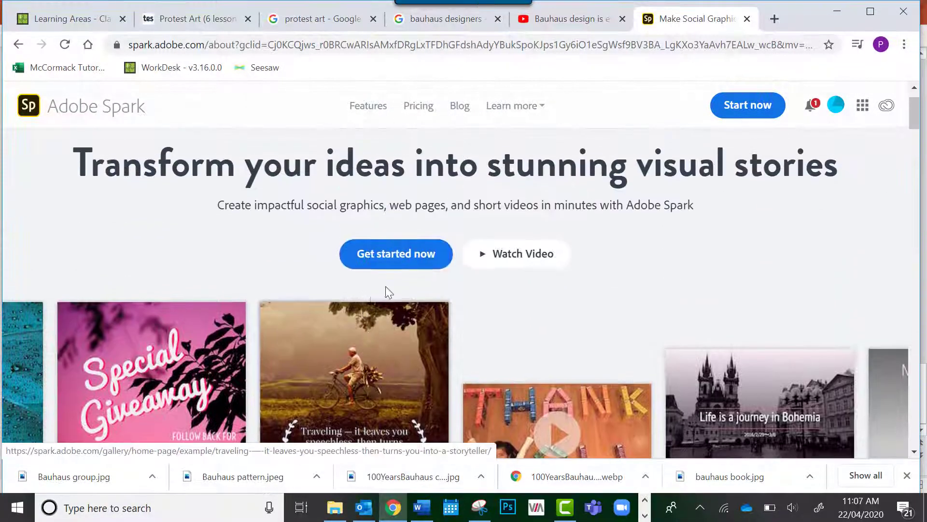
left_click(399, 256)
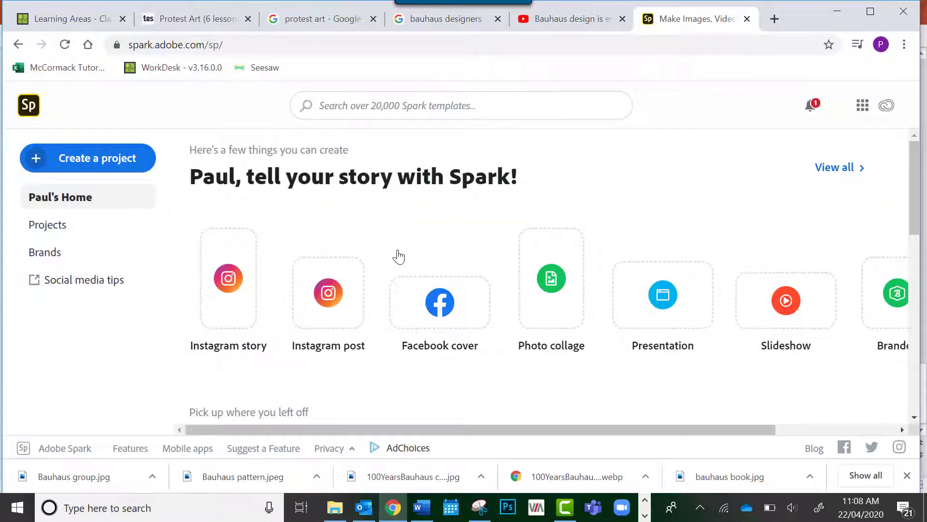
Create a new project of the Web page type
scroll(399, 256, "down", 1)
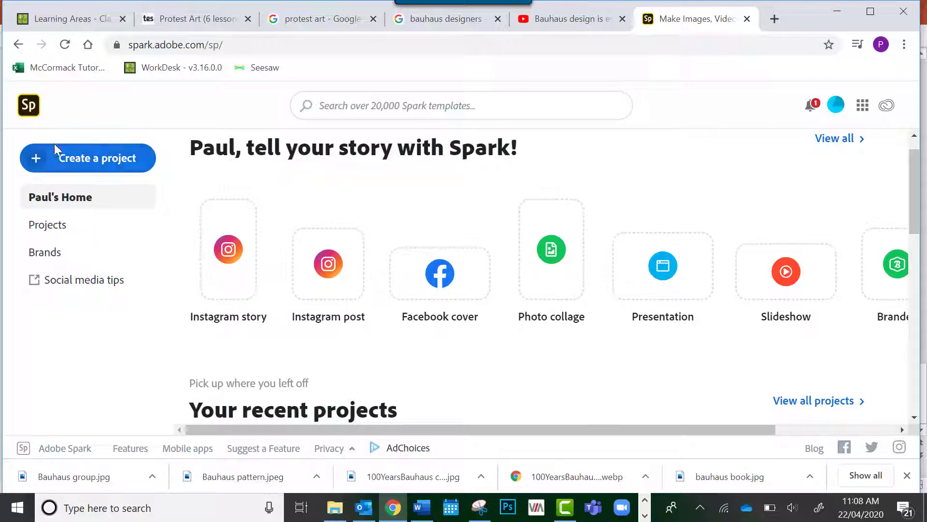
left_click(83, 162)
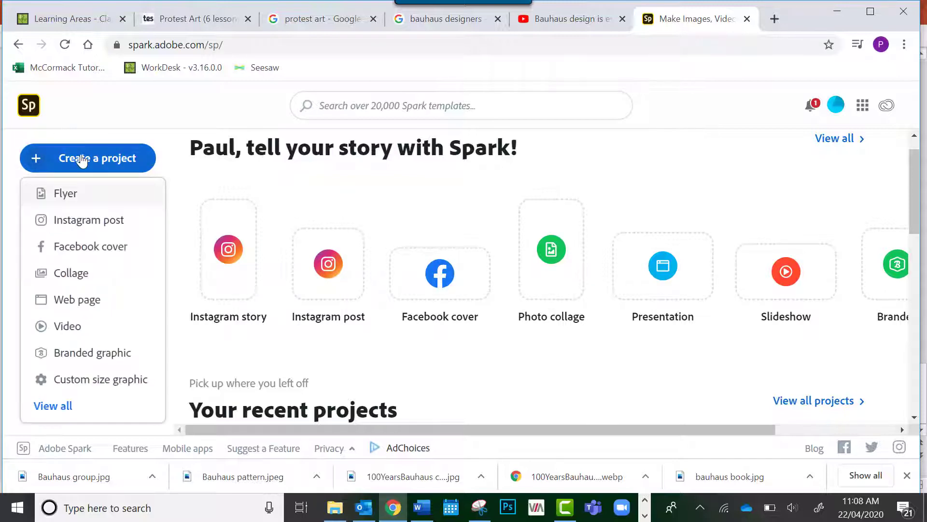
left_click(92, 300)
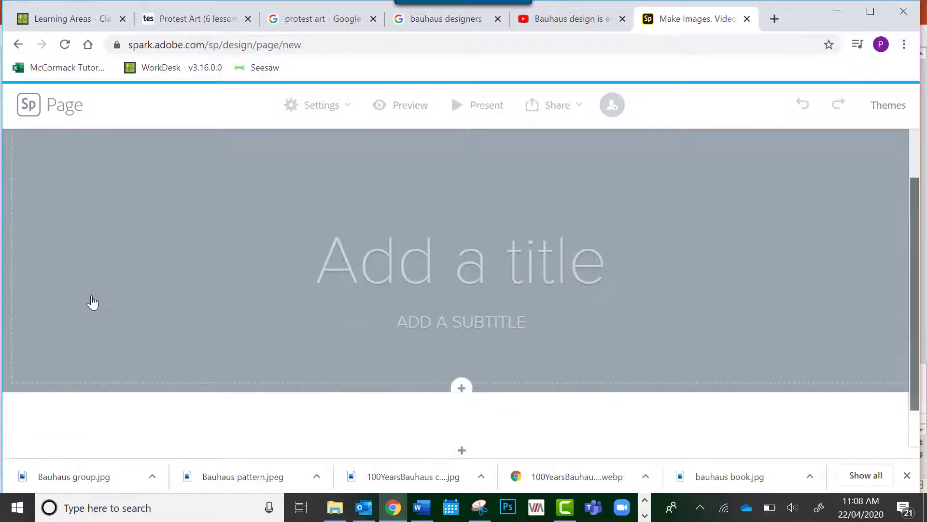
Enter "Bauhaus Design" as the title of the web page
left_click(456, 276)
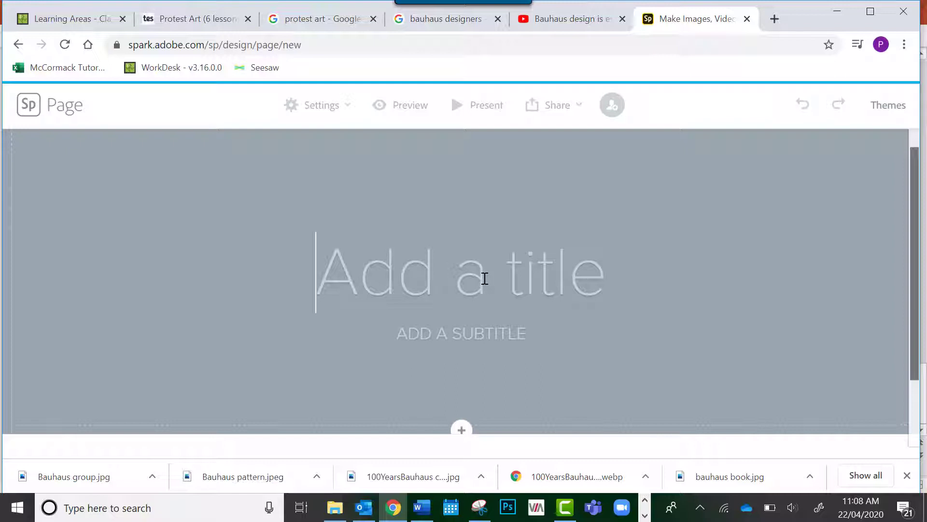
type("Bauhaus")
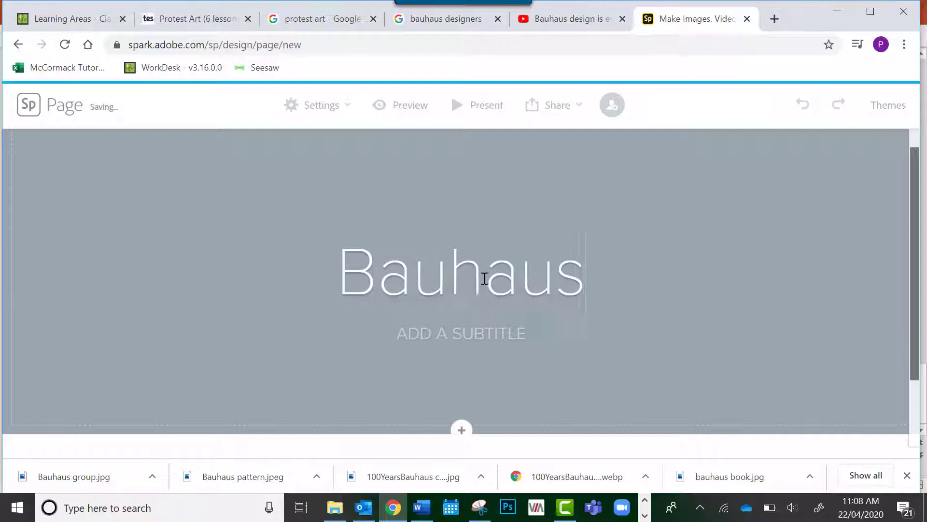
type(" Desi")
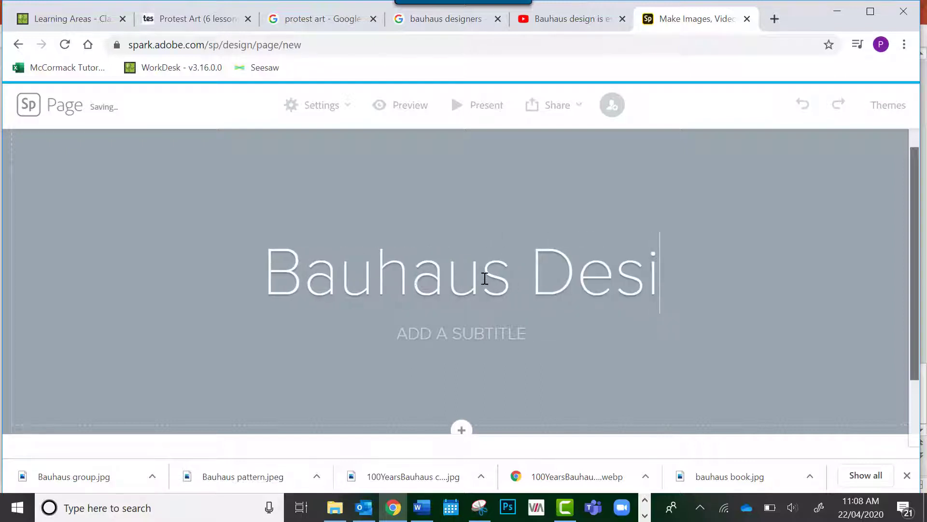
type("gn")
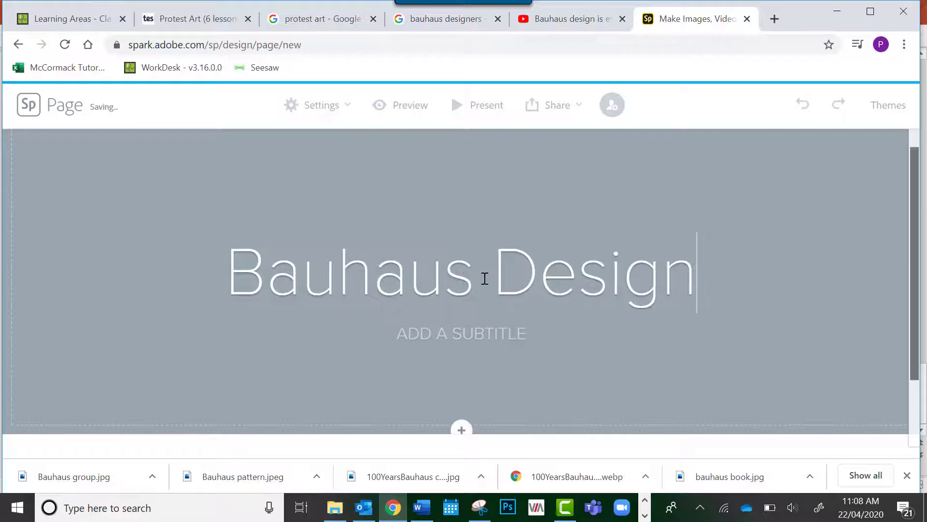
Enter "A JOURNEY THROUGH DESIGN" as the subtitle beneath the page title
left_click(461, 334)
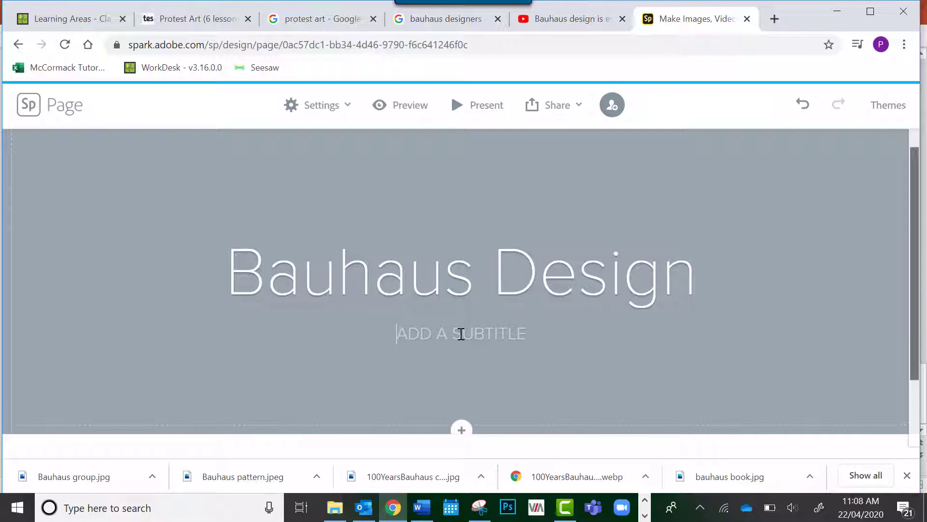
type("A")
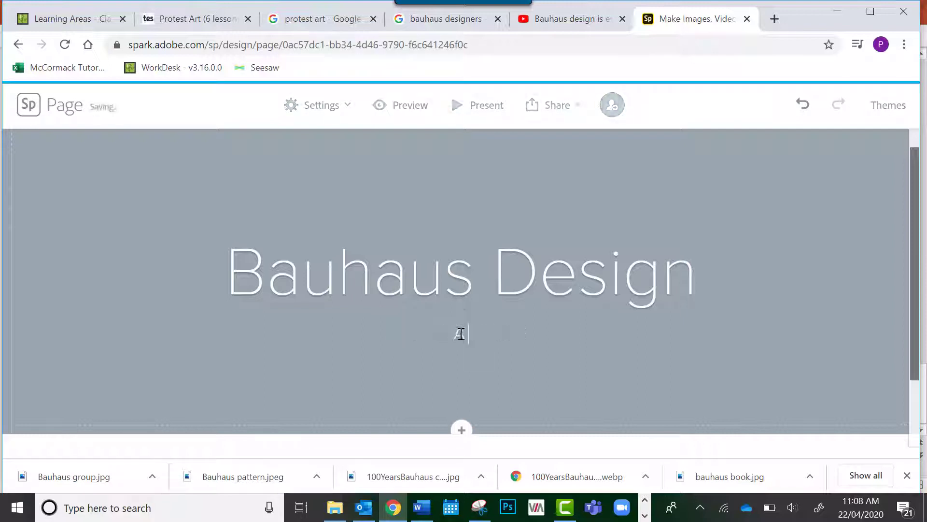
type(" JOURNE")
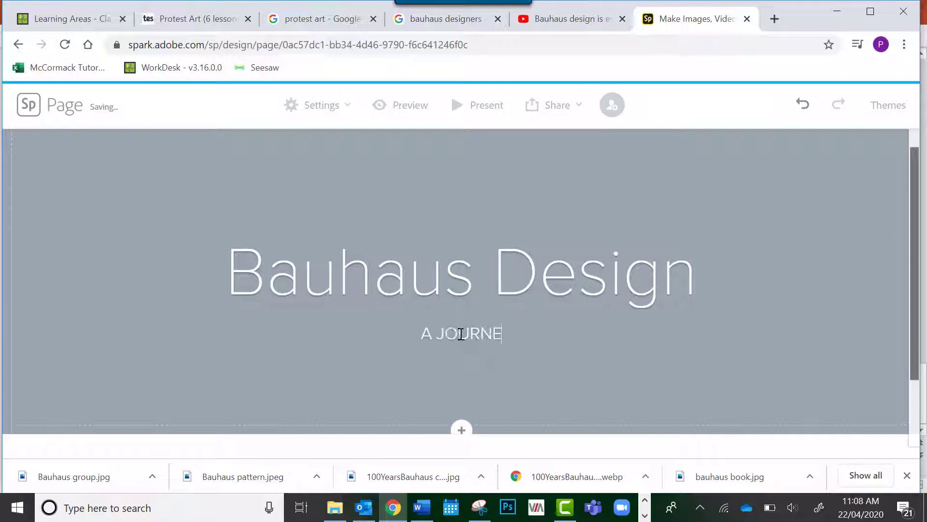
type("Y THR")
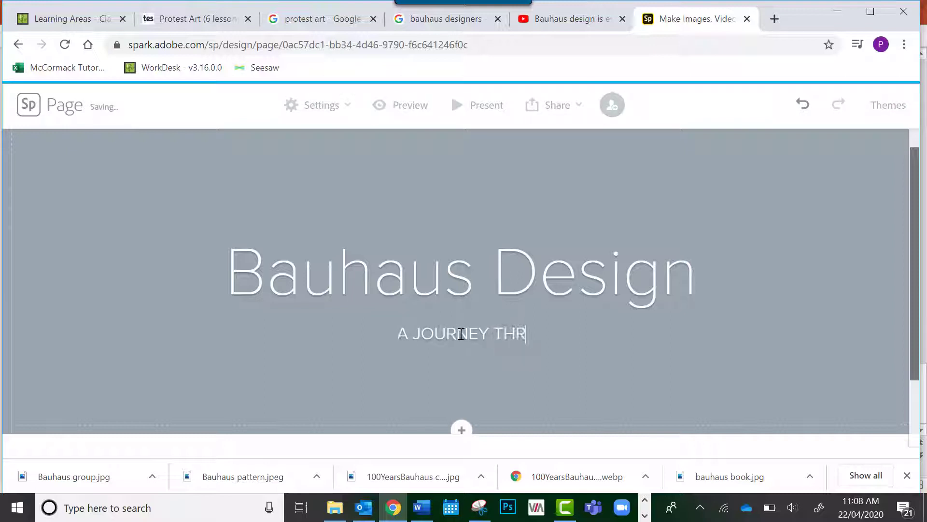
type("OUGH DESIGN")
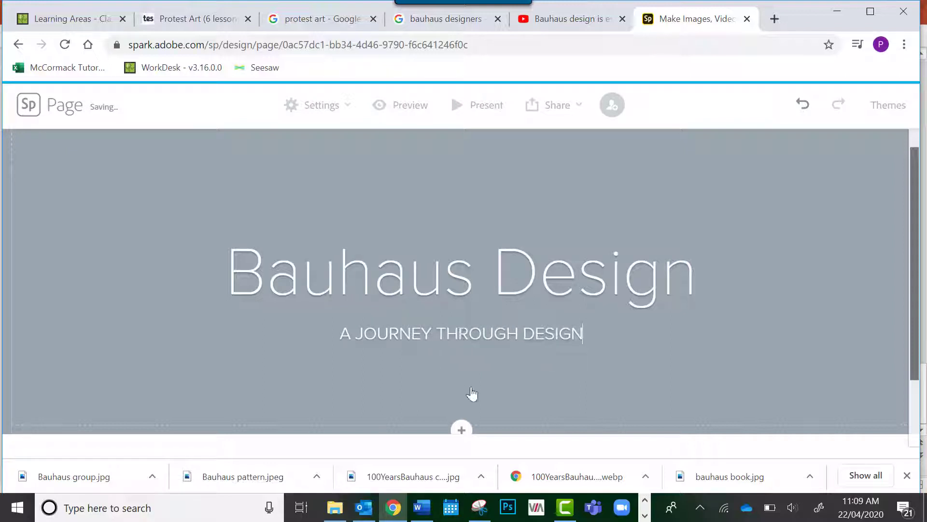
Start adding a photo to the title section by uploading one from the computer
scroll(497, 371, "down", 2)
scroll(497, 371, "up", 2)
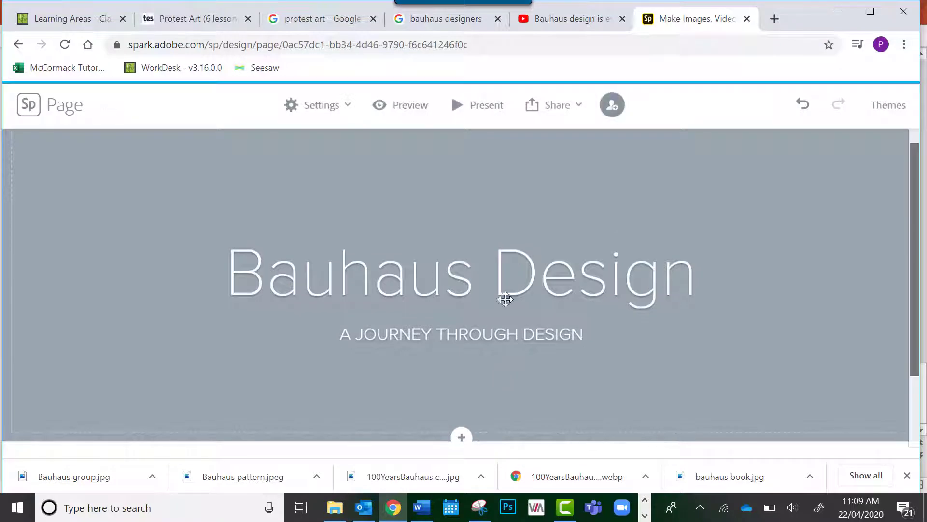
left_click(719, 381)
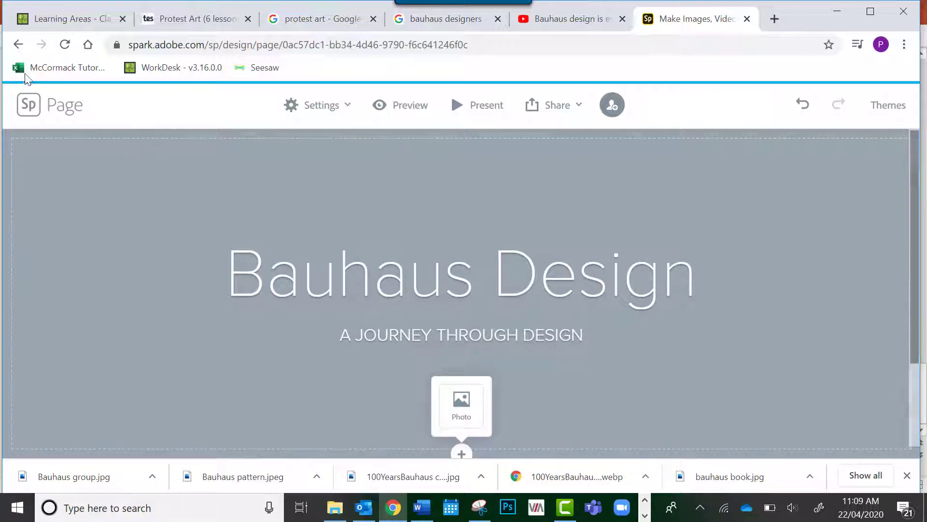
left_click(460, 400)
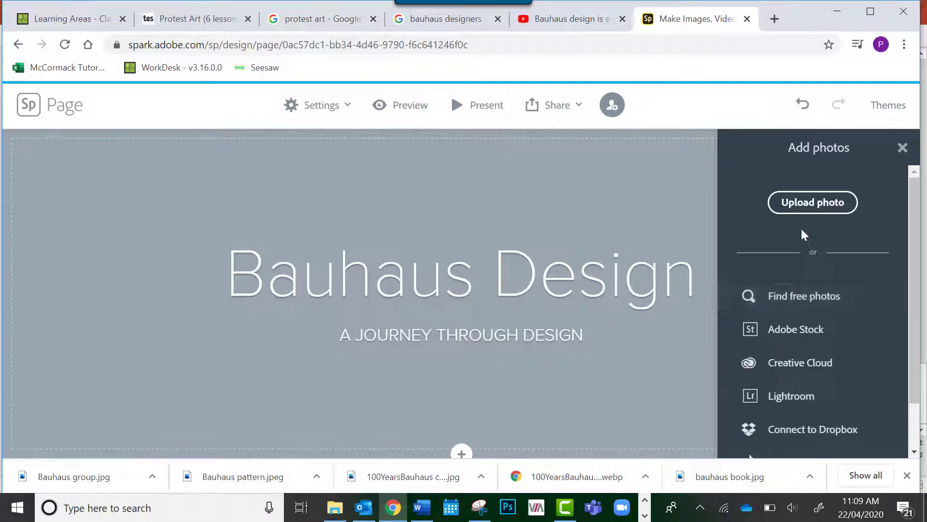
left_click(803, 203)
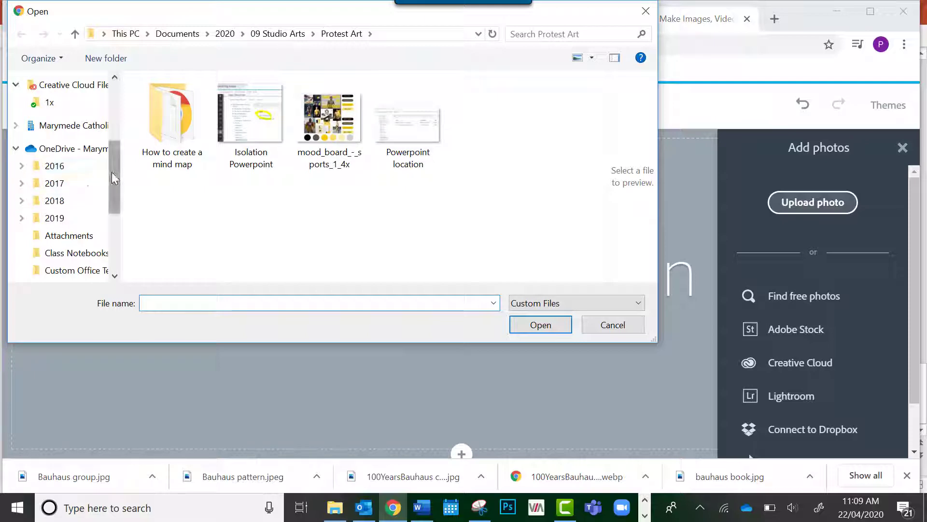
Upload the Bauhaus 1 image from Documents > 2020 > 08 Studio Arts > Skateboard Task > Images for Spark Presentation as the title background
left_click_drag(112, 172, 117, 107)
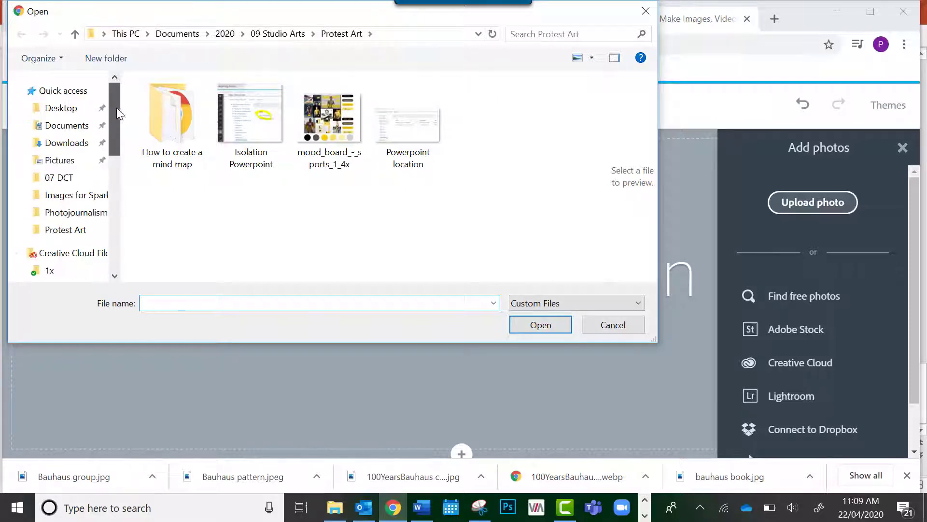
left_click(82, 129)
left_click(184, 122)
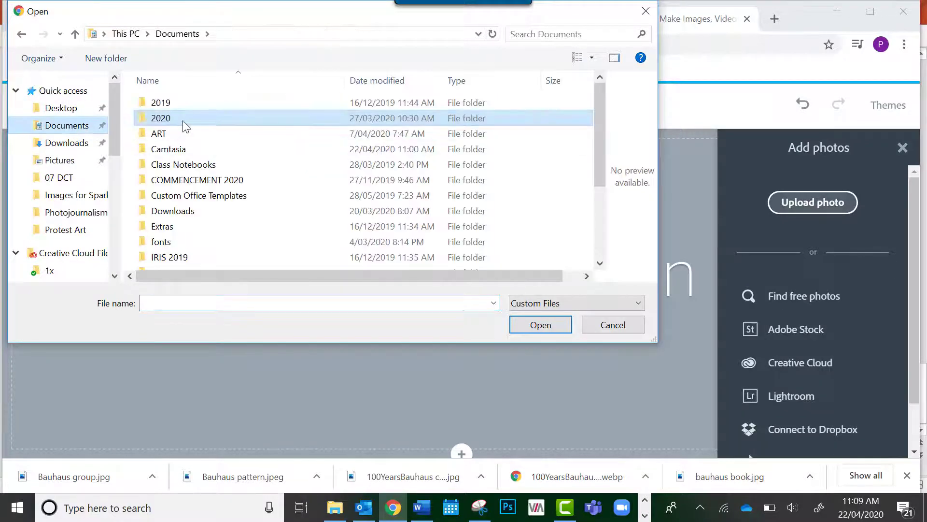
double_click(185, 120)
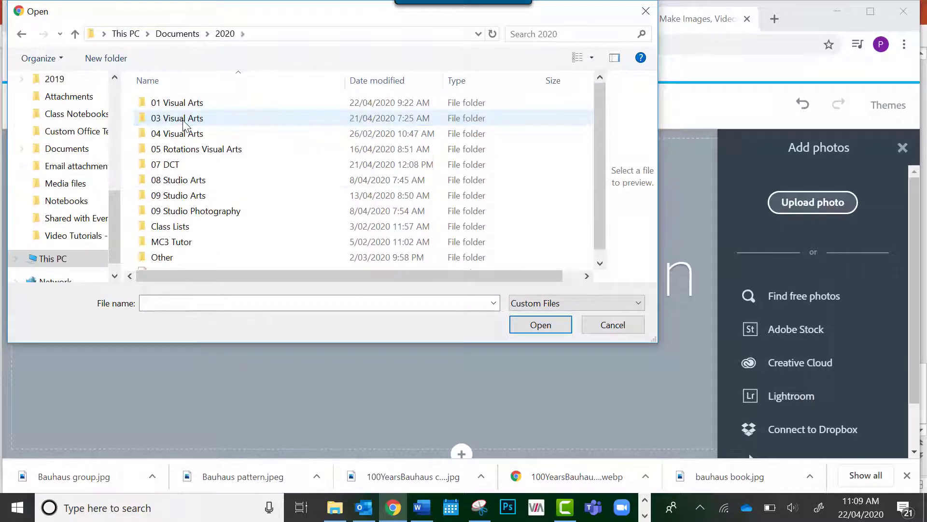
double_click(184, 182)
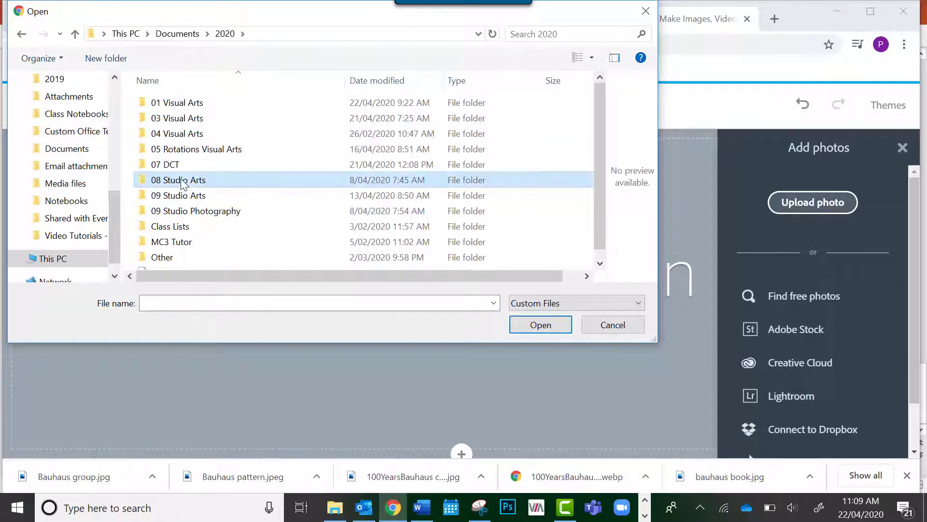
double_click(182, 104)
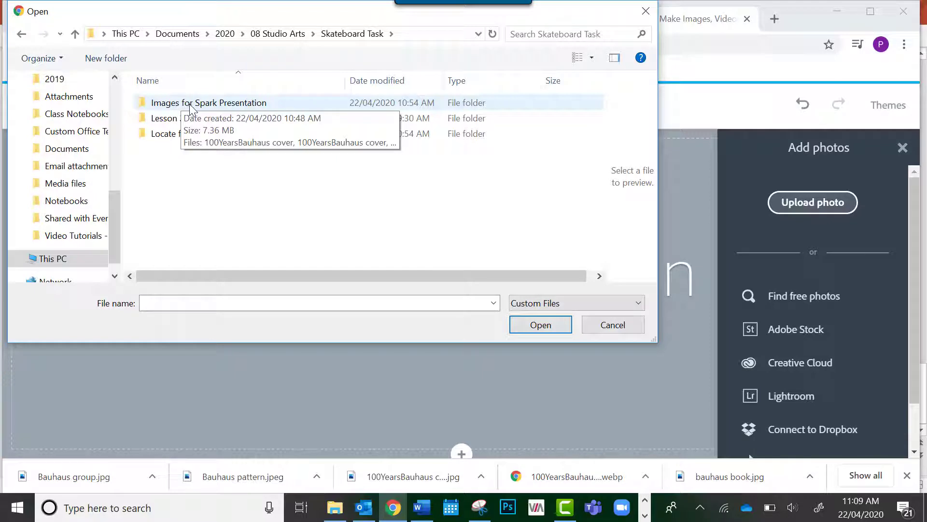
double_click(190, 107)
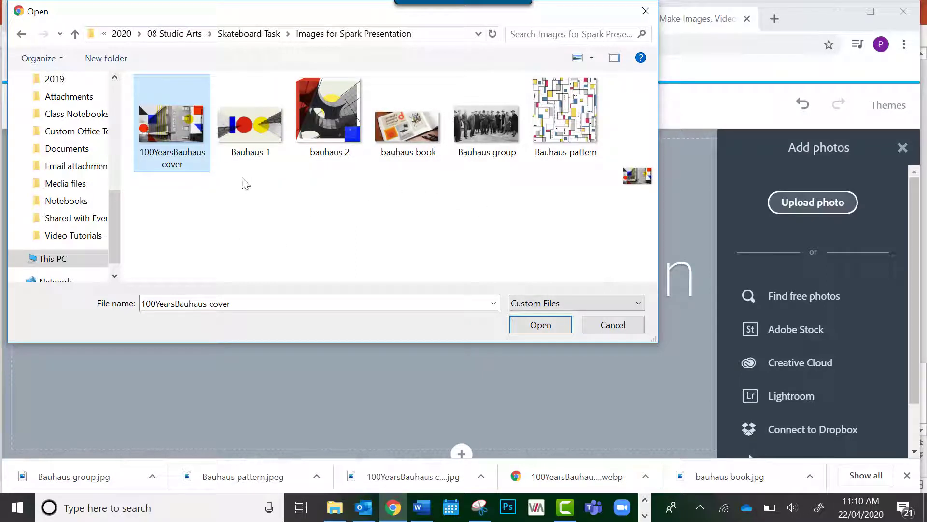
double_click(246, 130)
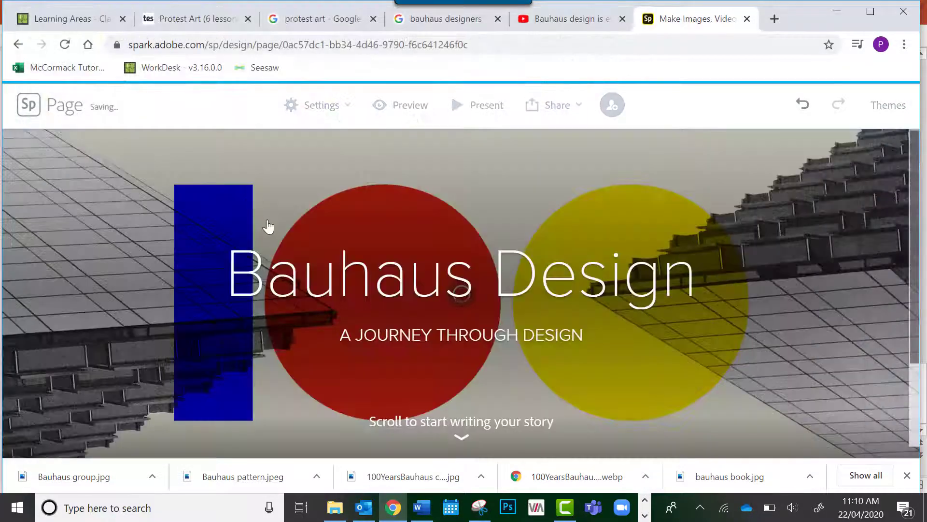
scroll(584, 299, "down", 1)
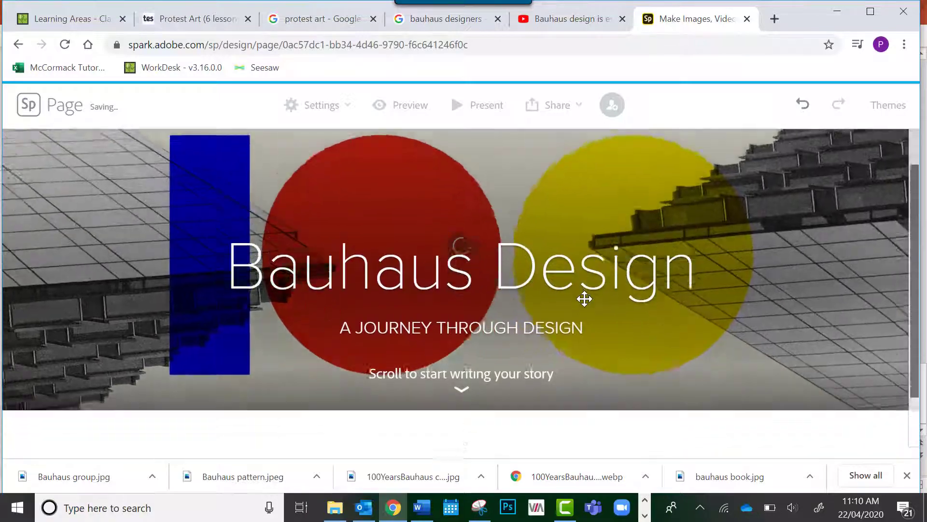
Add a photo section below the title by uploading the 100YearsBauhaus cover image from the Images for Spark Presentation folder
scroll(584, 299, "up", 1)
scroll(585, 299, "down", 2)
scroll(584, 299, "up", 2)
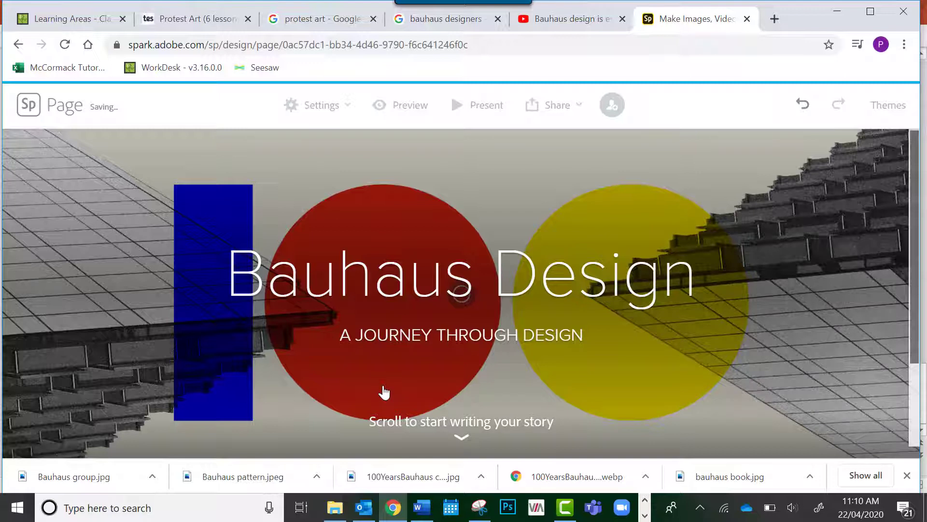
scroll(384, 392, "down", 3)
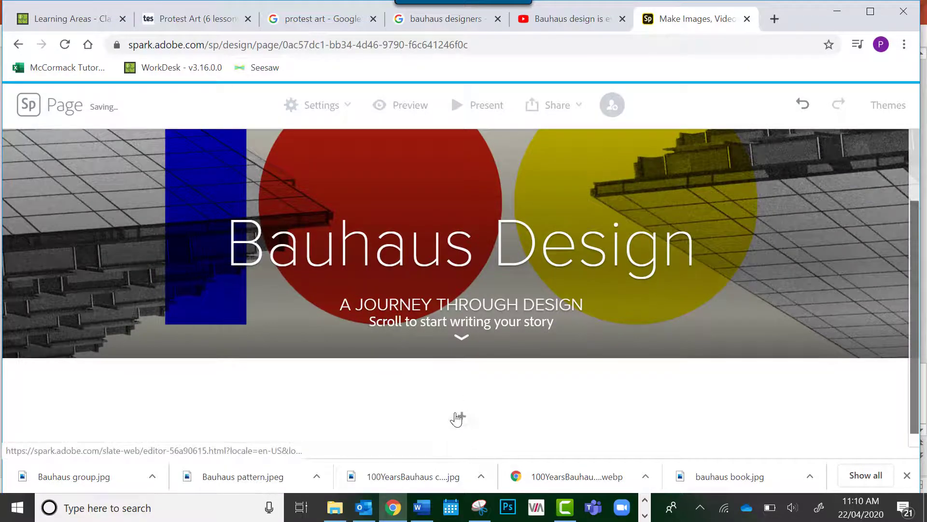
left_click(461, 417)
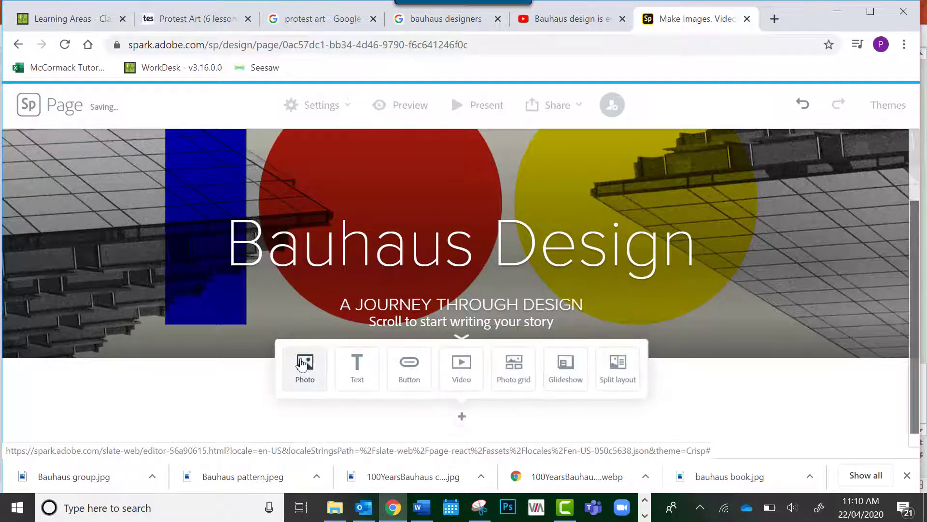
scroll(298, 367, "down", 1)
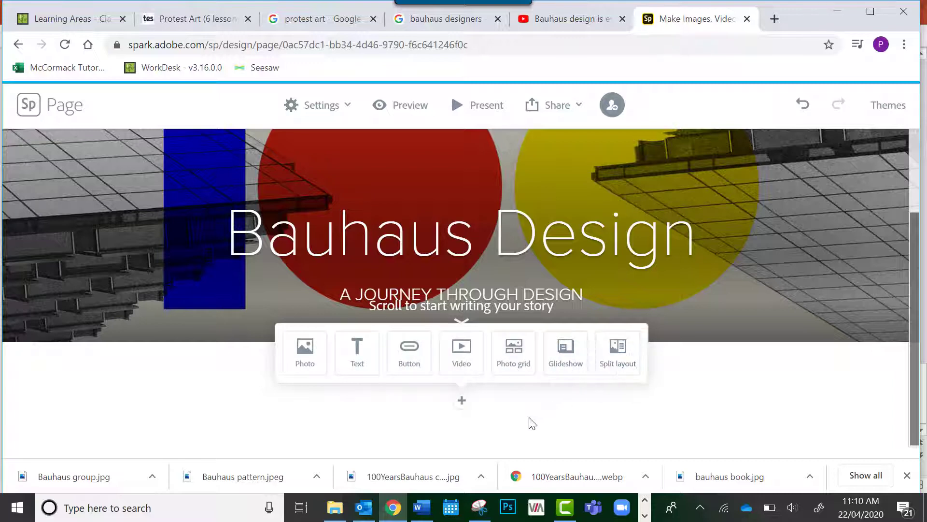
left_click(303, 363)
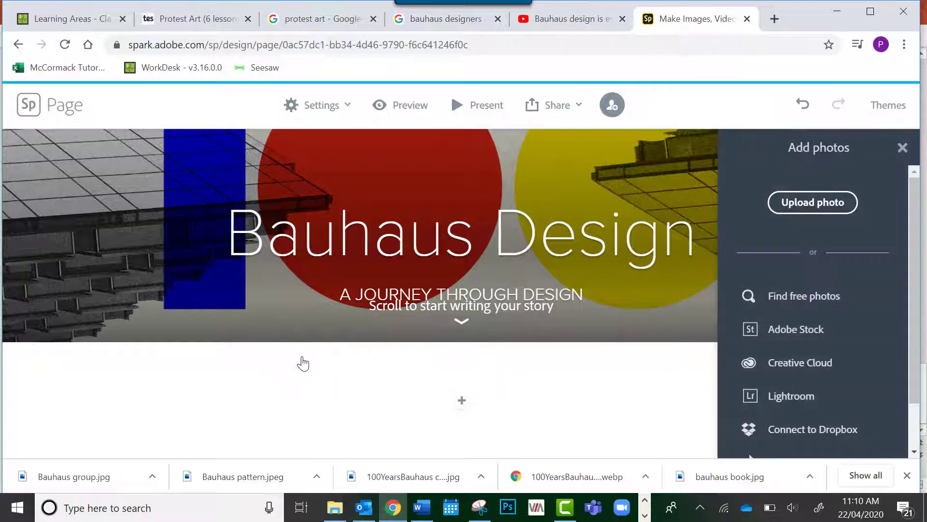
left_click(798, 203)
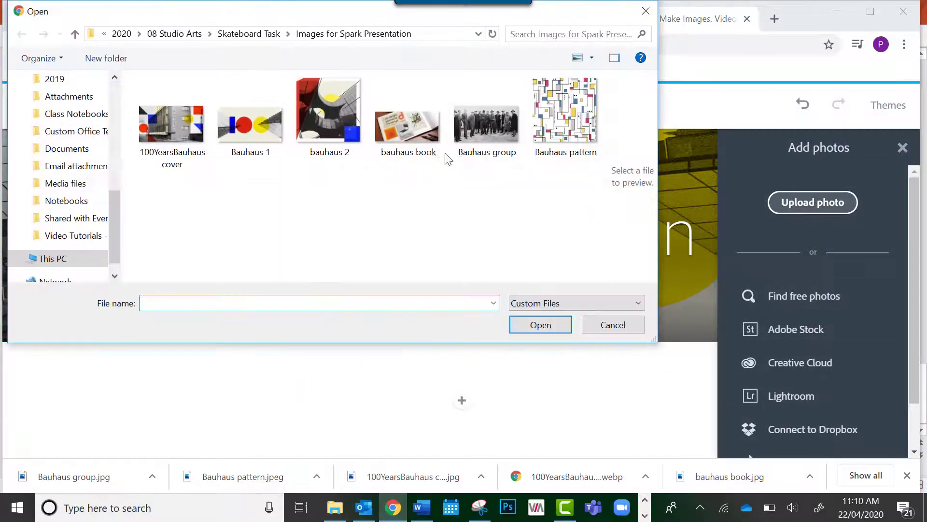
left_click(172, 126)
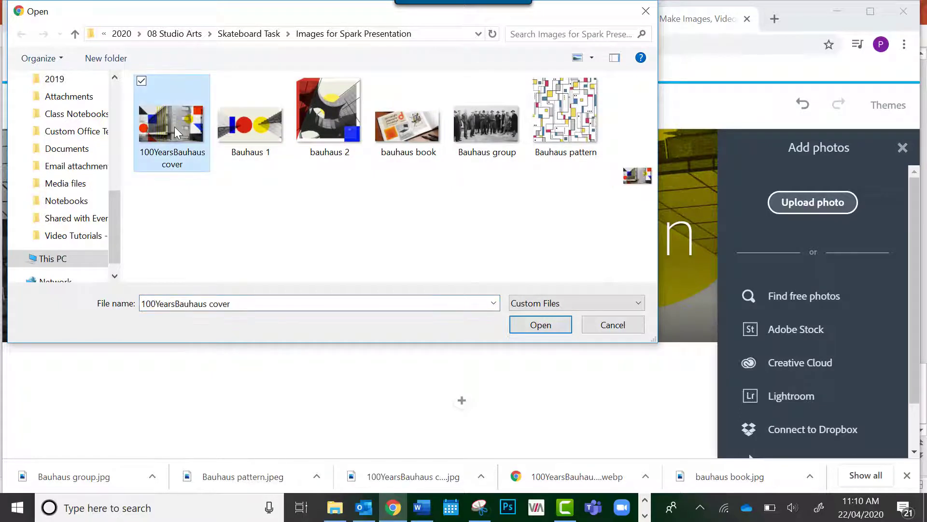
double_click(175, 127)
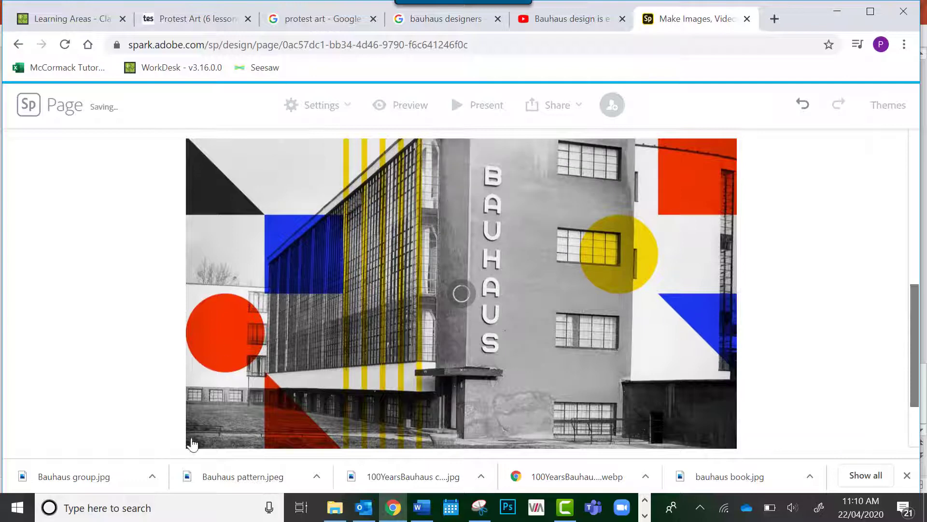
Change the Bauhaus building photo's display style to Window and check its scrolling effect
left_click(439, 344)
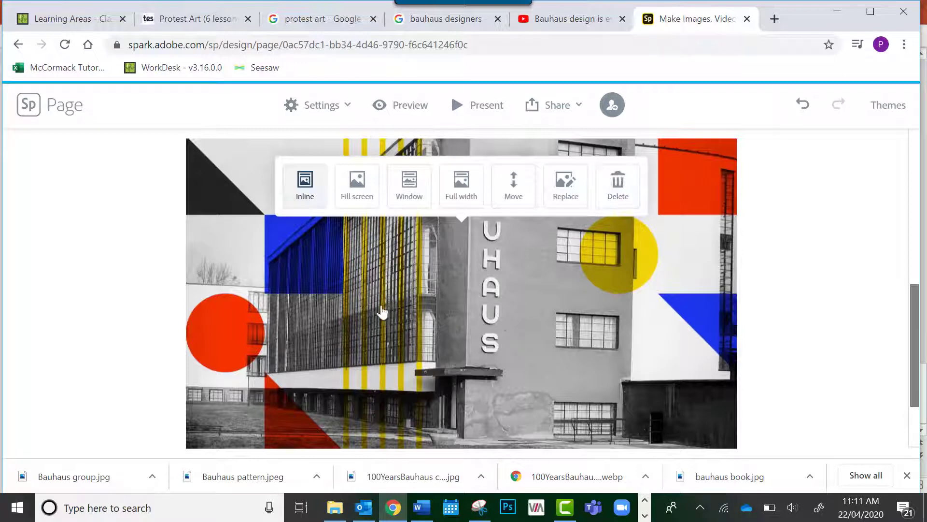
left_click(156, 396)
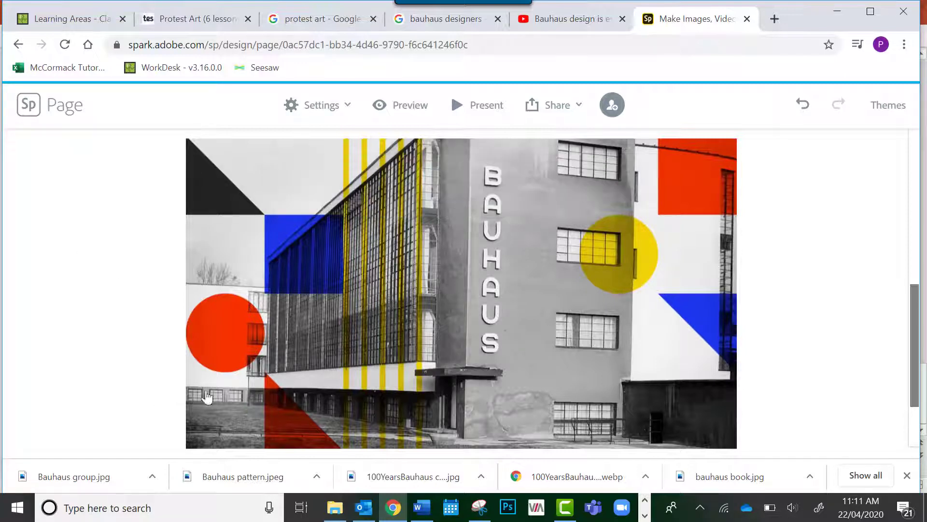
left_click(468, 326)
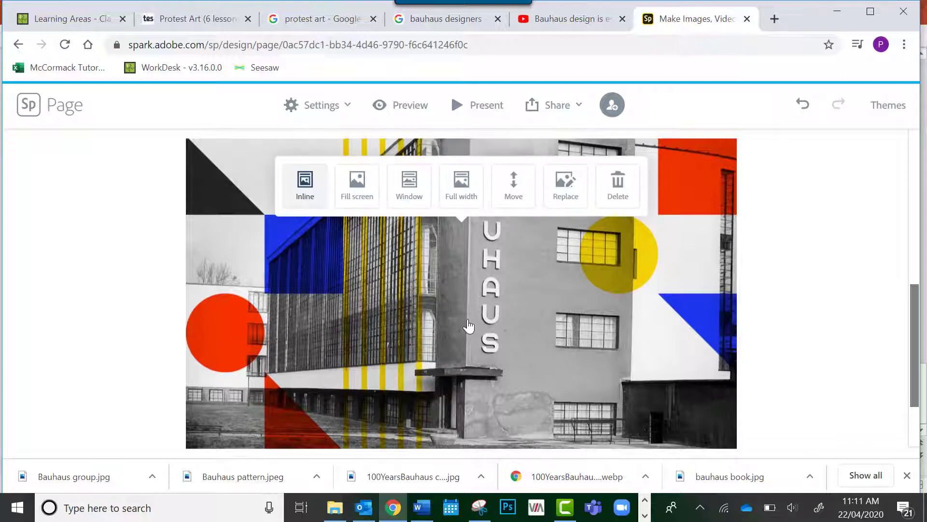
left_click(408, 198)
scroll(358, 333, "down", 2)
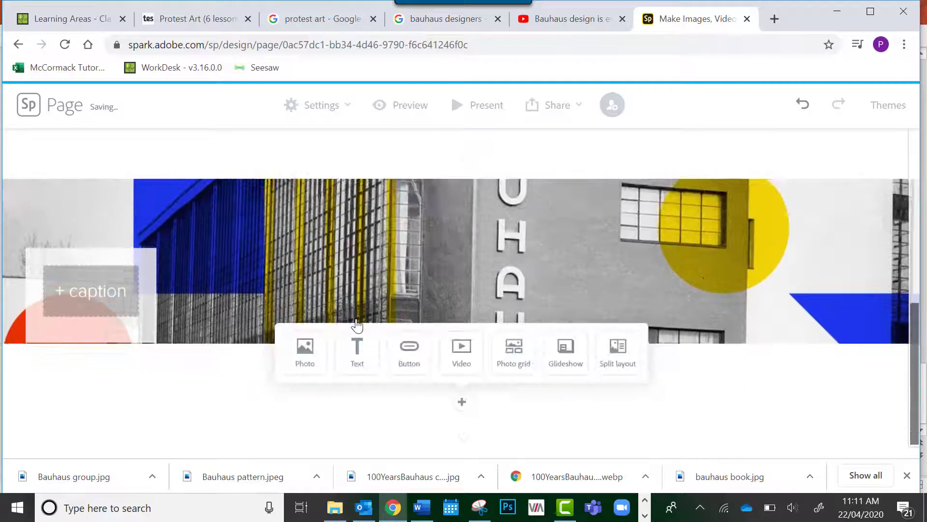
scroll(357, 324, "up", 2)
scroll(356, 323, "down", 2)
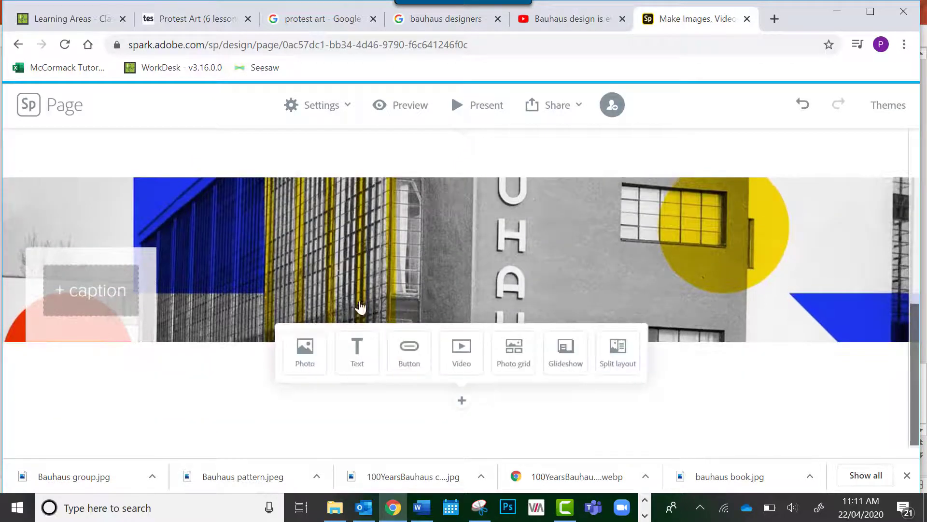
scroll(386, 244, "up", 3)
scroll(385, 243, "down", 3)
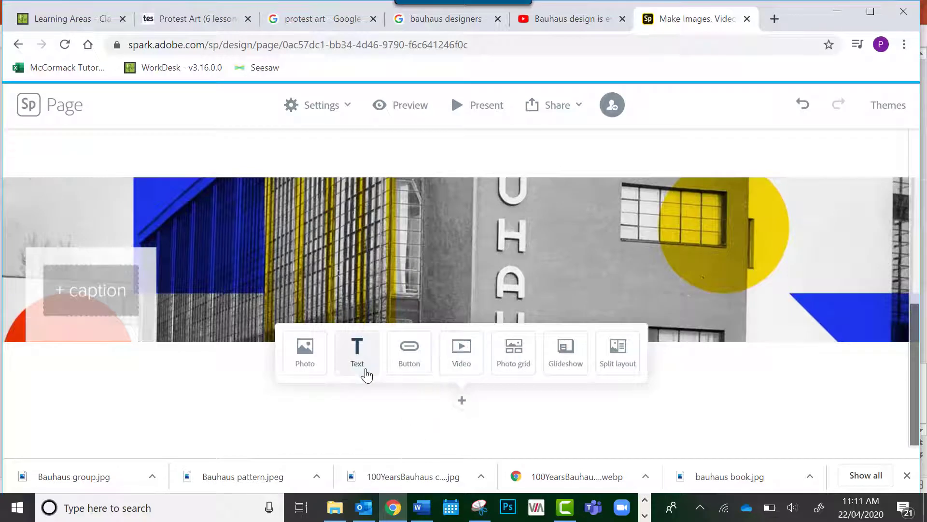
scroll(341, 255, "up", 3)
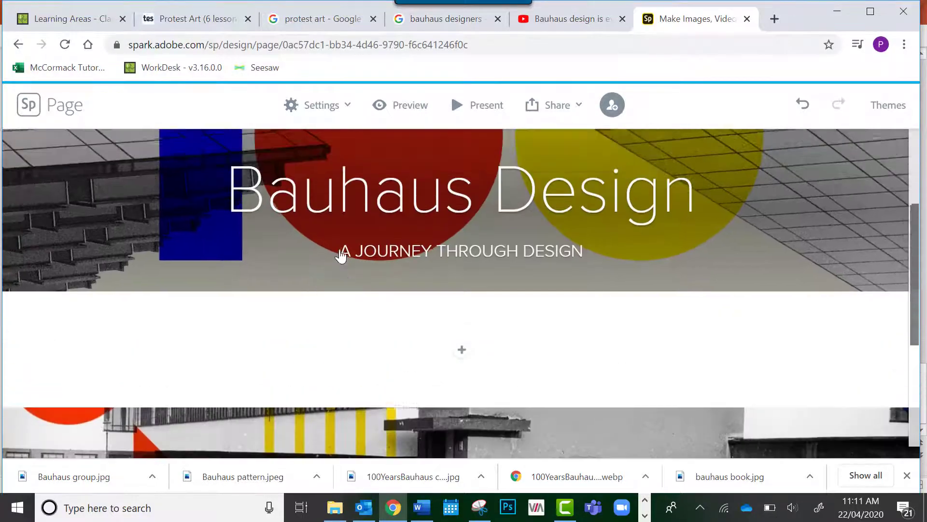
scroll(340, 255, "down", 3)
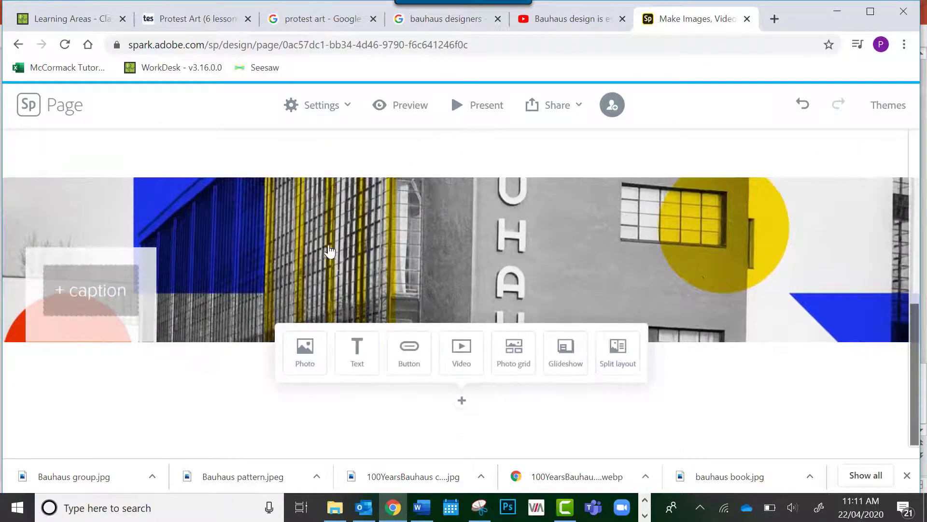
Add the caption "This is the Bauhaus School in Germany" to the building photo
left_click(110, 293)
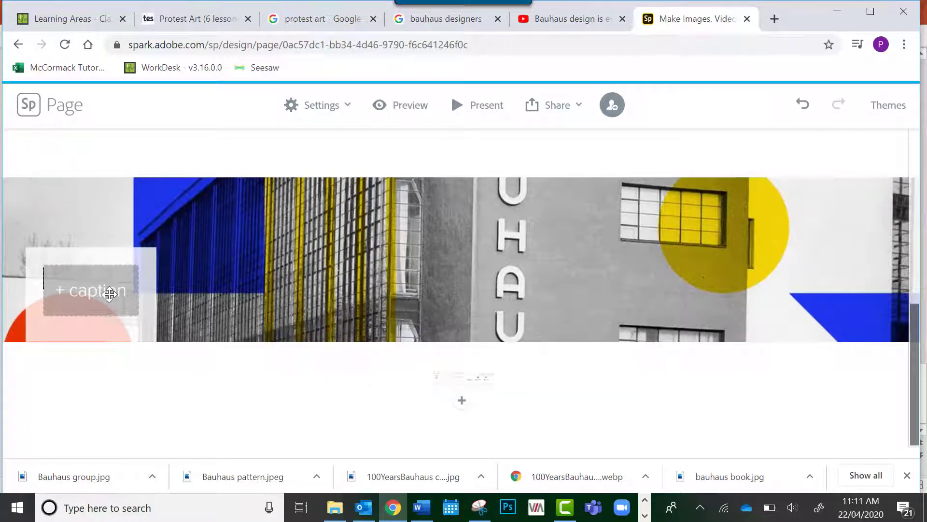
type("Th")
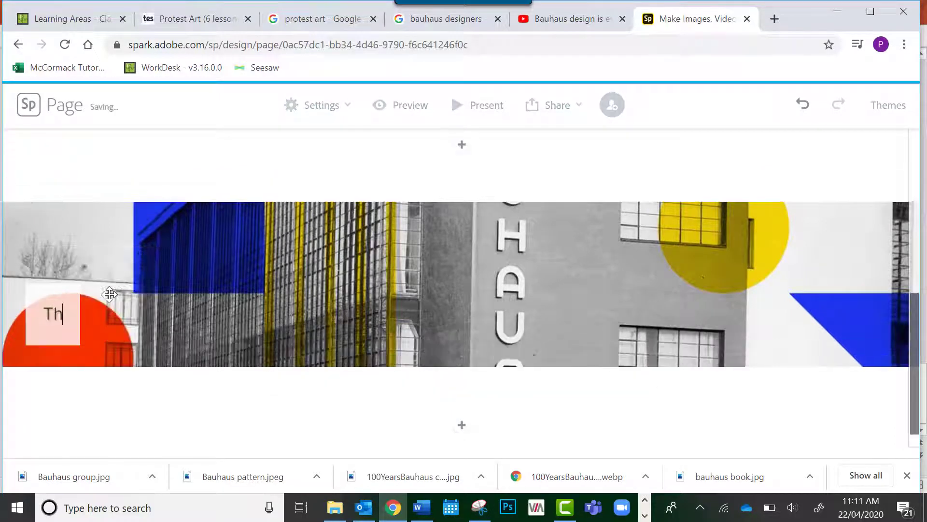
type("is is t")
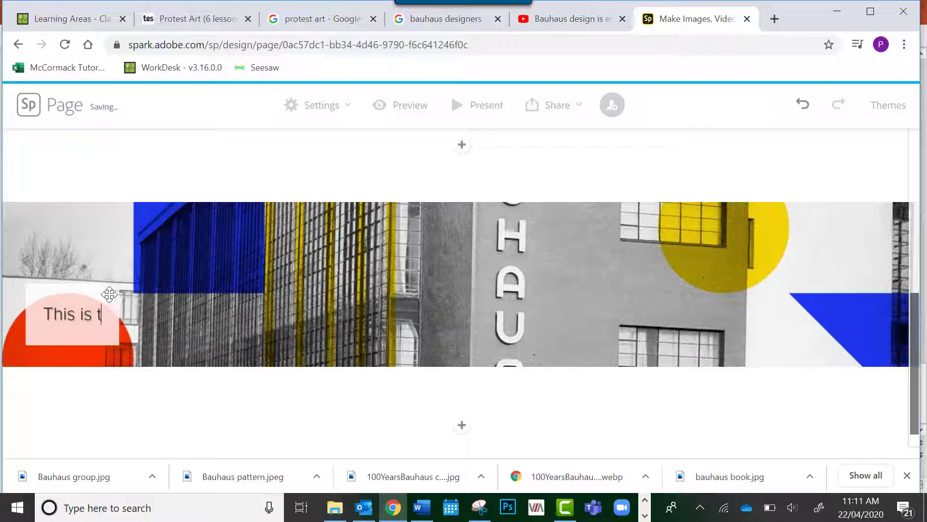
type("he B")
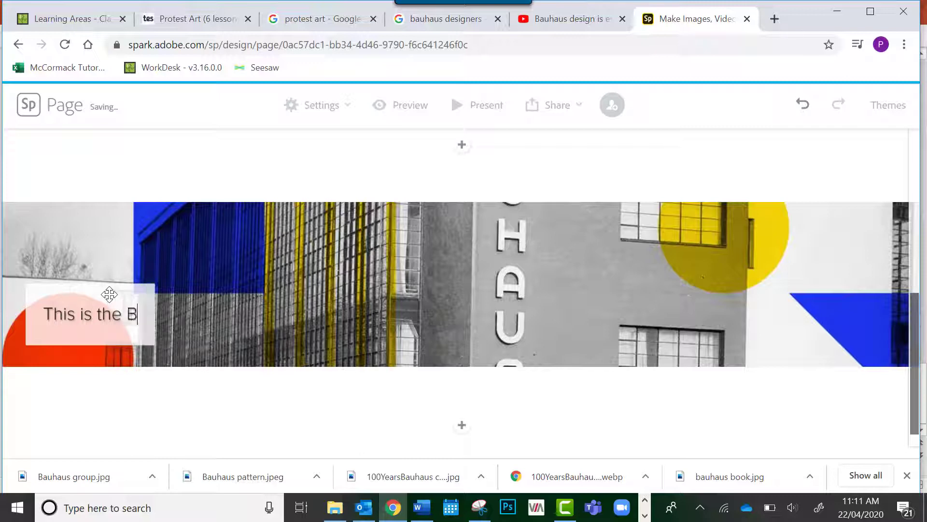
type("auhaus ")
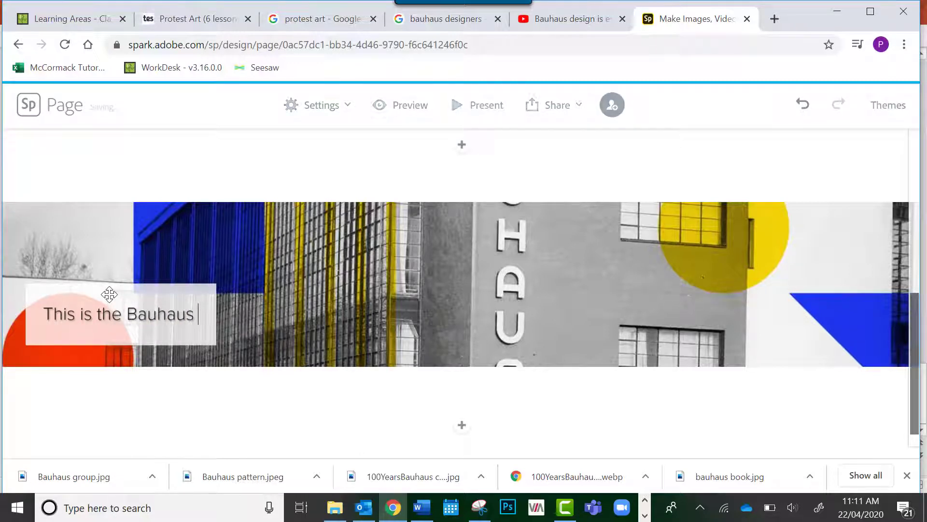
type("Schhol")
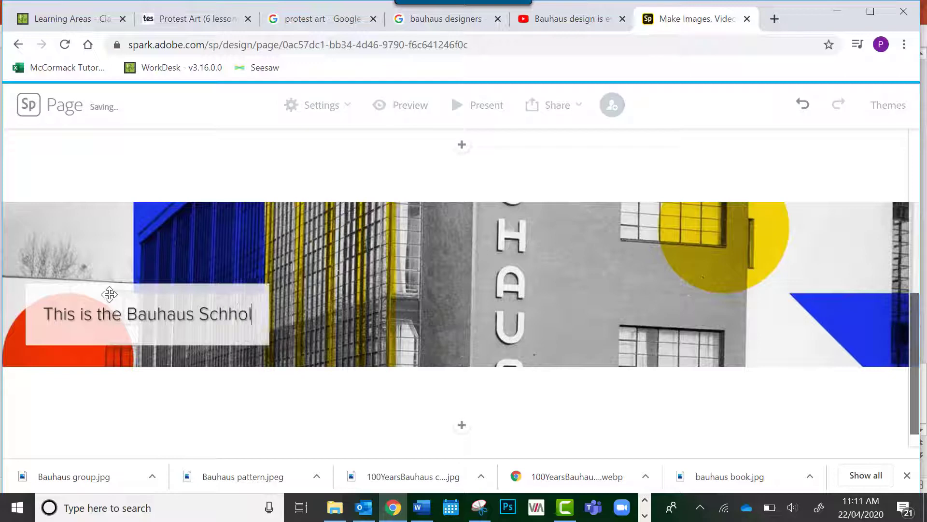
key("BackSpace")
key("BackSpace")
key("BackSpace")
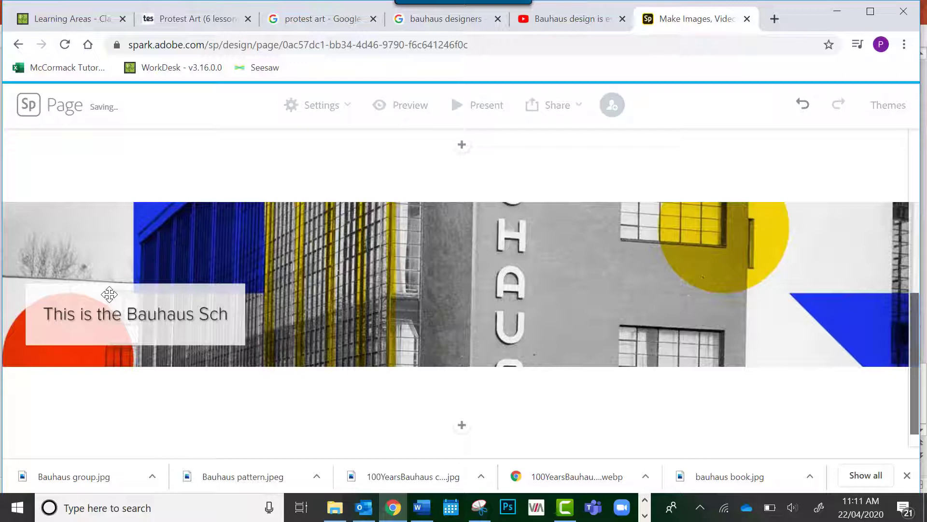
type("ool in")
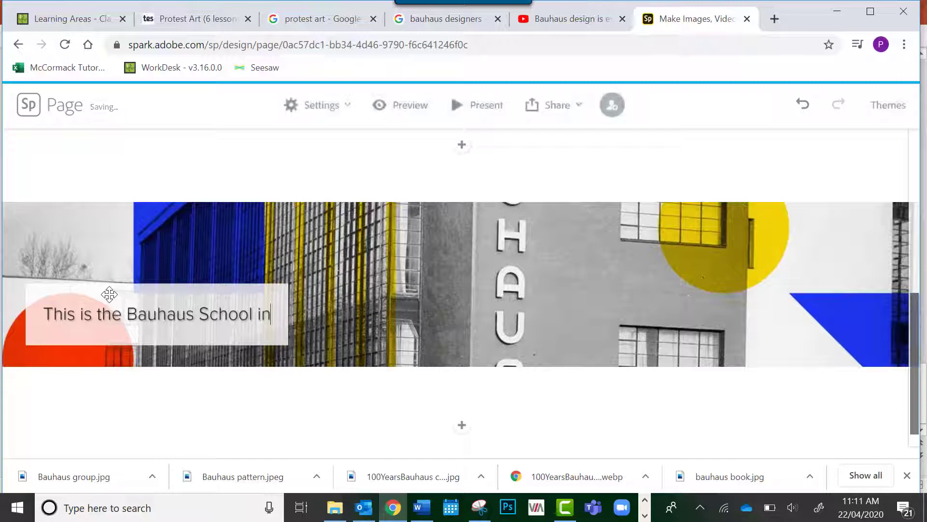
type(" Germany")
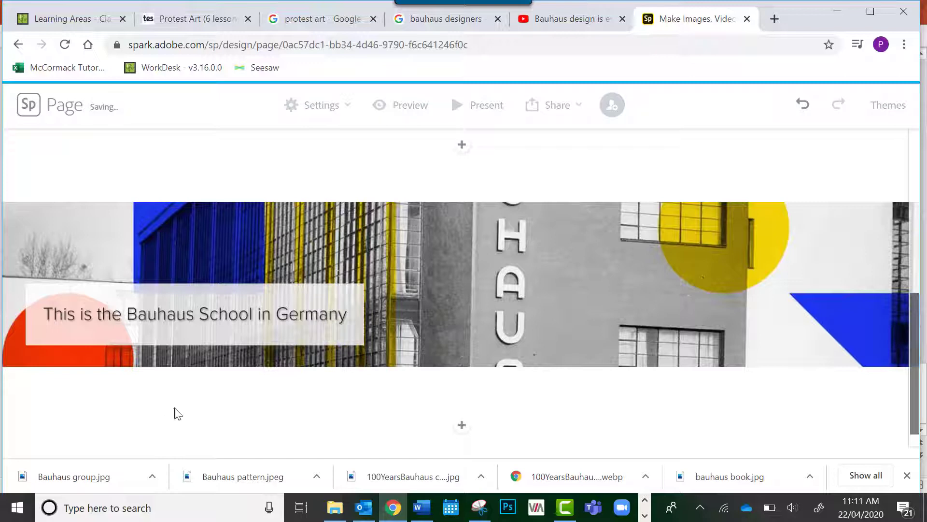
Add a text section below the building photo reading "Here is some typing here" and center it
left_click(463, 426)
left_click(359, 389)
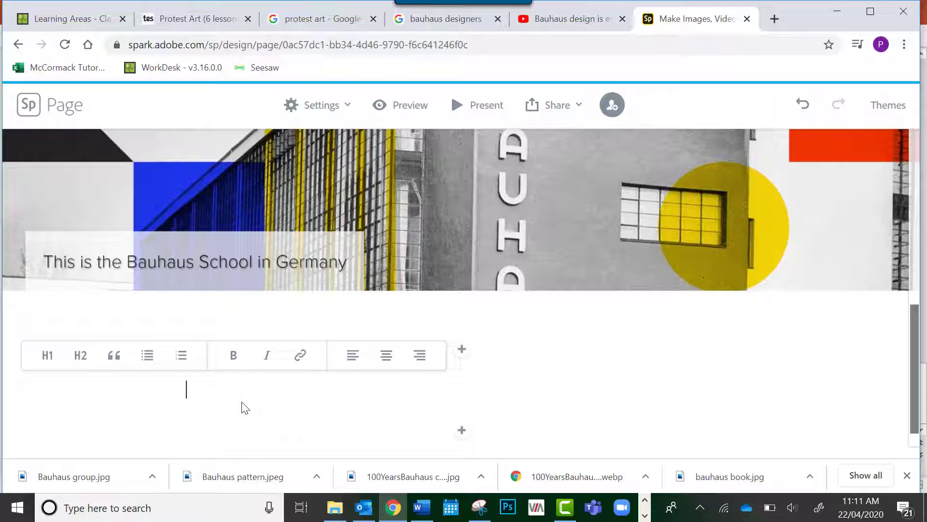
type("Here is some typing here")
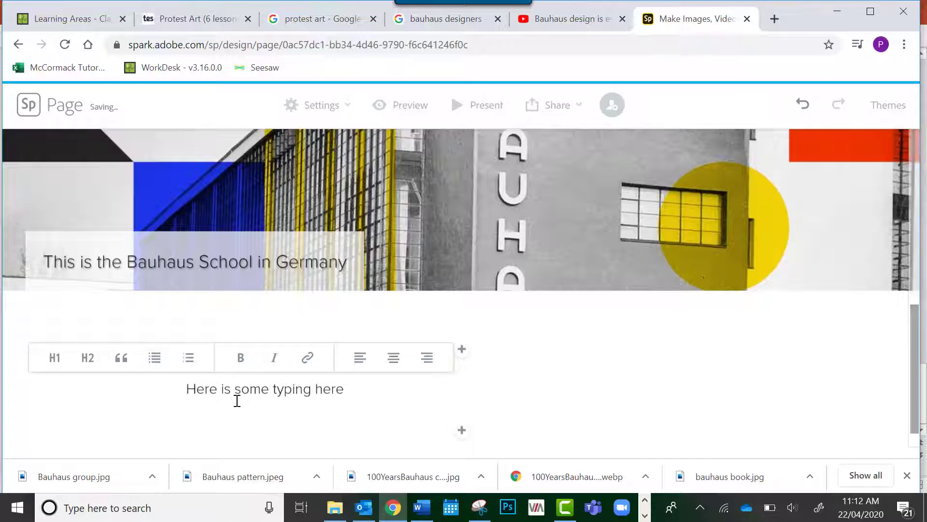
triple_click(260, 389)
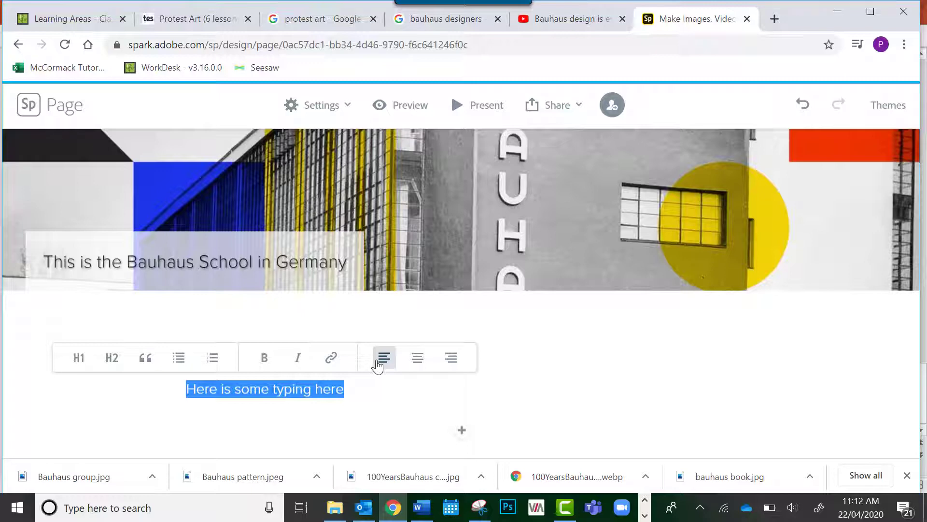
left_click(417, 366)
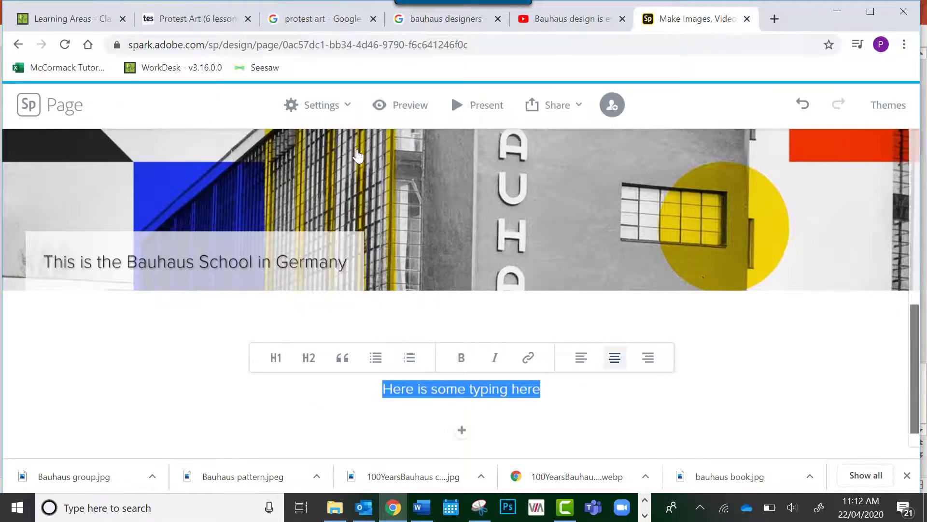
scroll(358, 156, "up", 6)
scroll(358, 156, "down", 8)
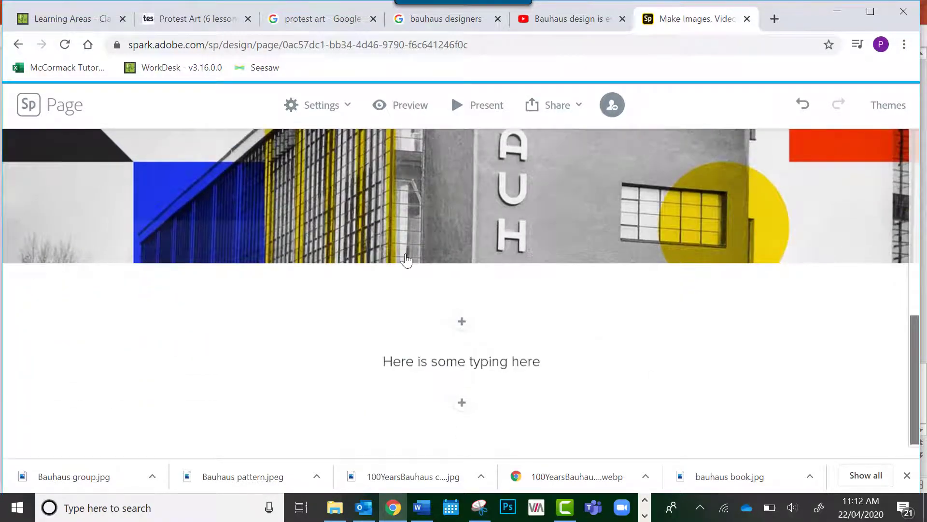
Try to start a new paragraph after the text "Here is some typing here"
left_click(547, 361)
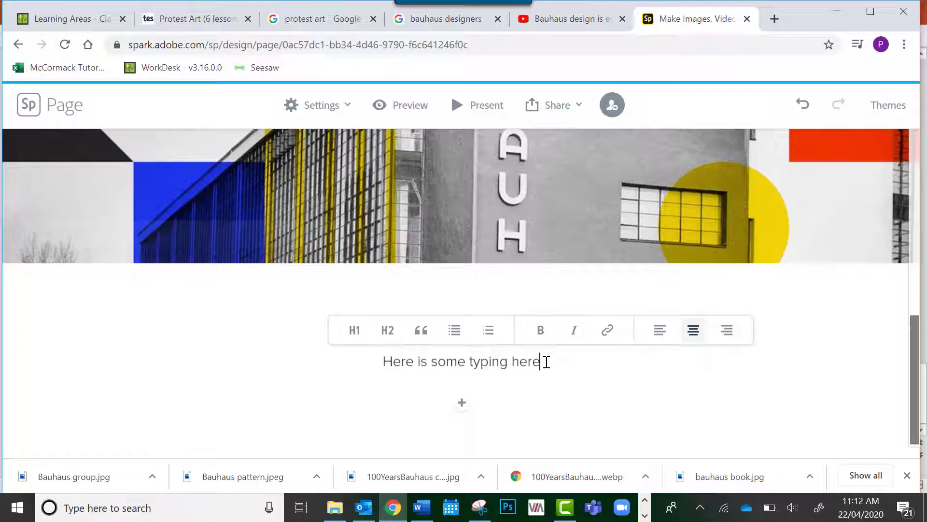
key("Return")
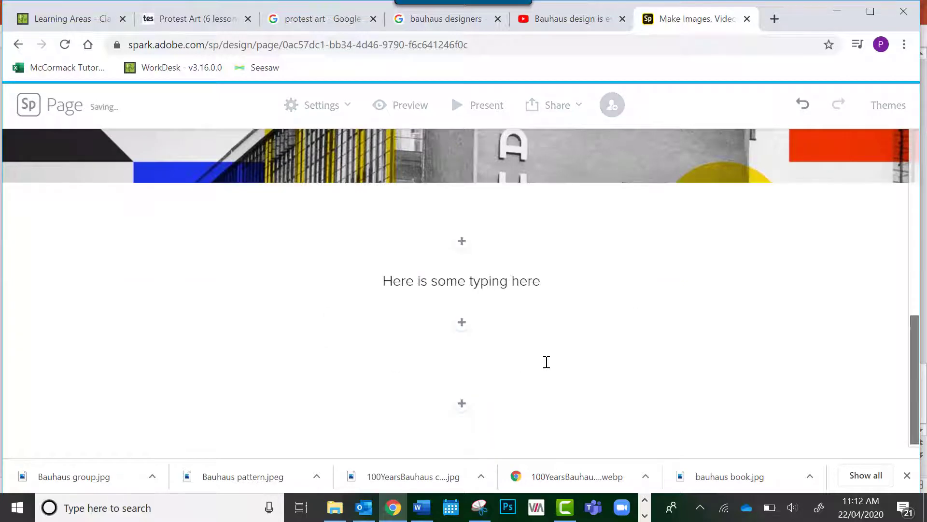
left_click(529, 282)
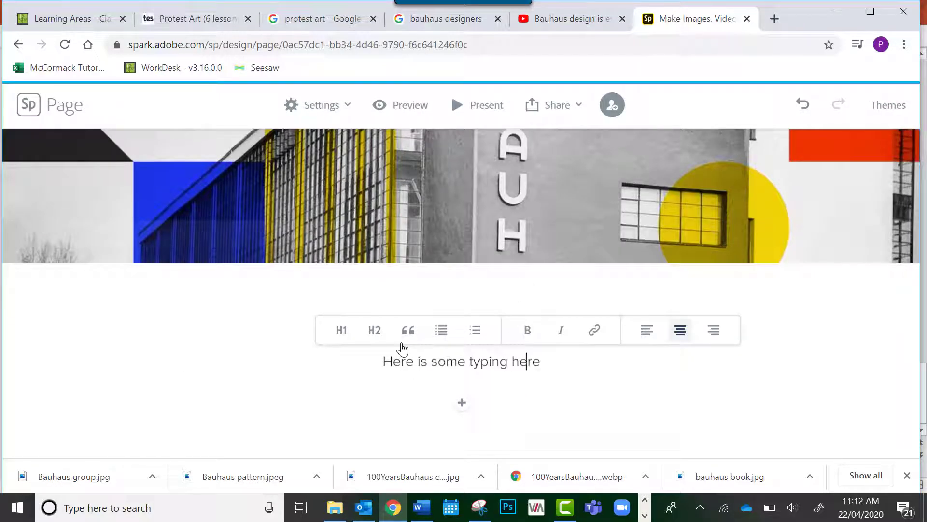
left_click(559, 363)
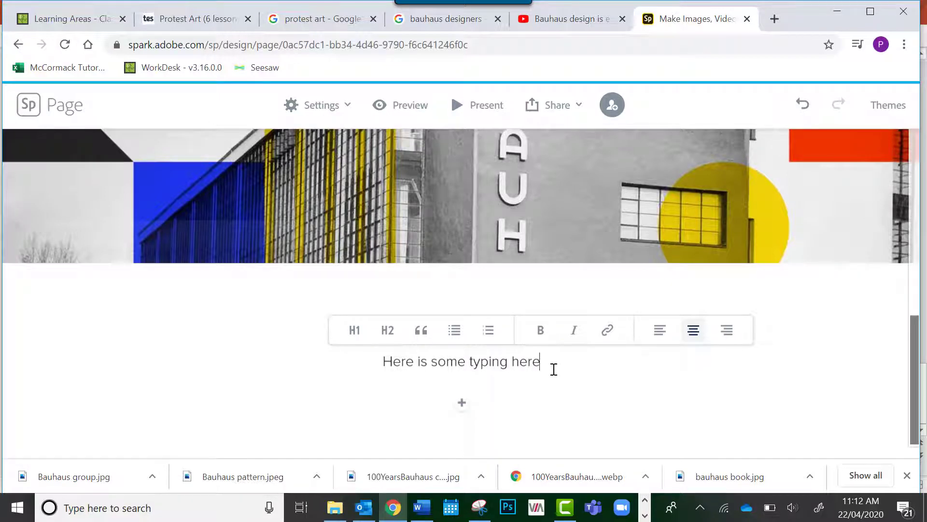
Insert a photo grid below the text section and upload the image "Bauhaus pattern" to it
left_click(462, 403)
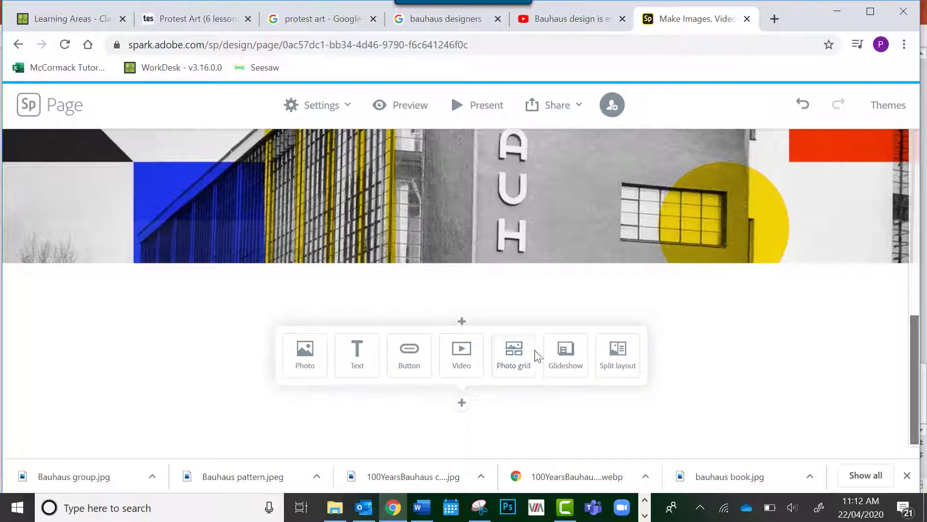
left_click(522, 367)
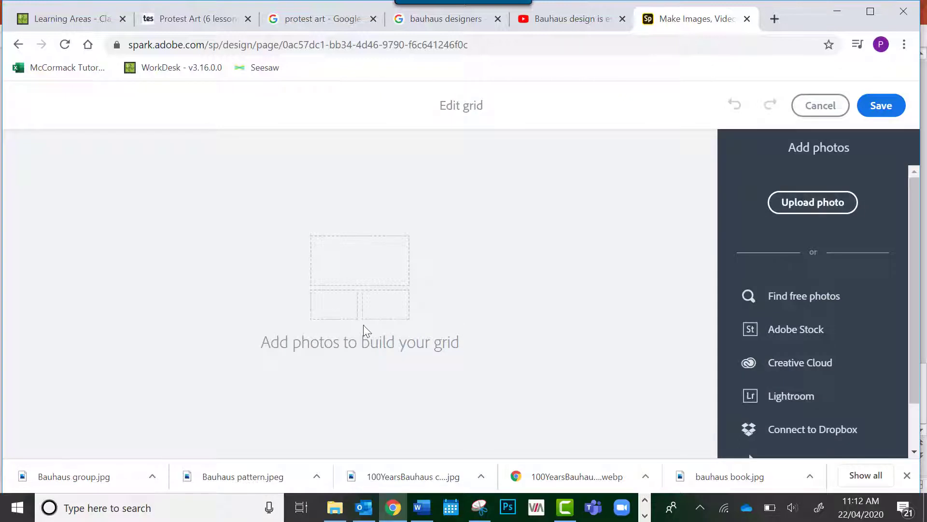
left_click(836, 209)
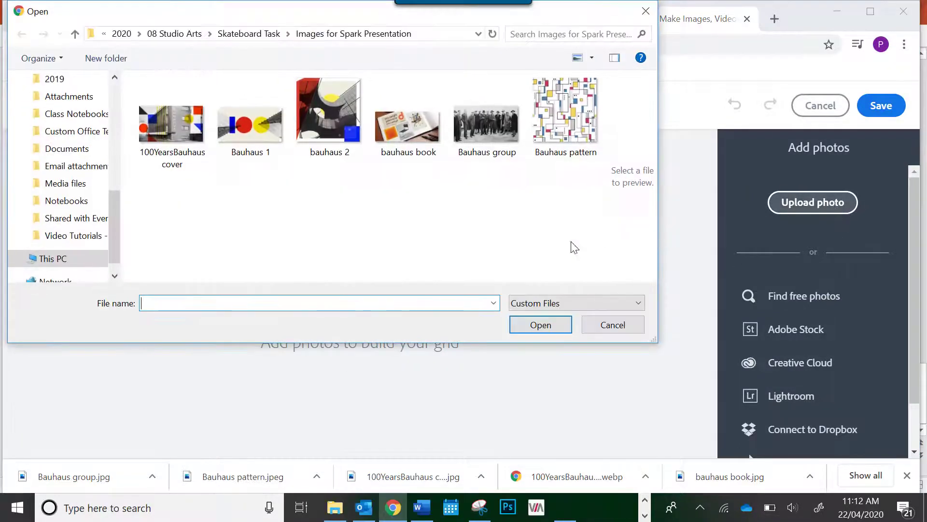
left_click(561, 123)
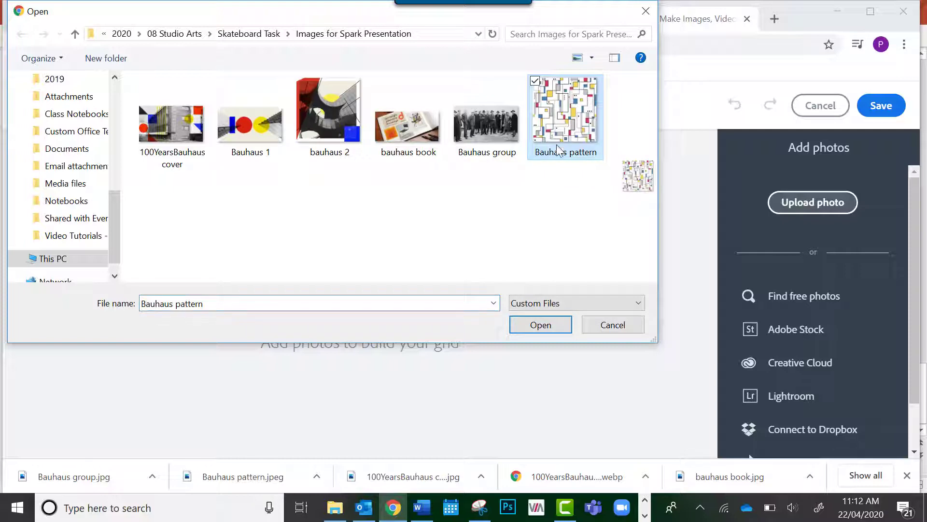
left_click(558, 328)
Upload the images "bauhaus book" and "bauhaus 2" to the photo grid
left_click(808, 204)
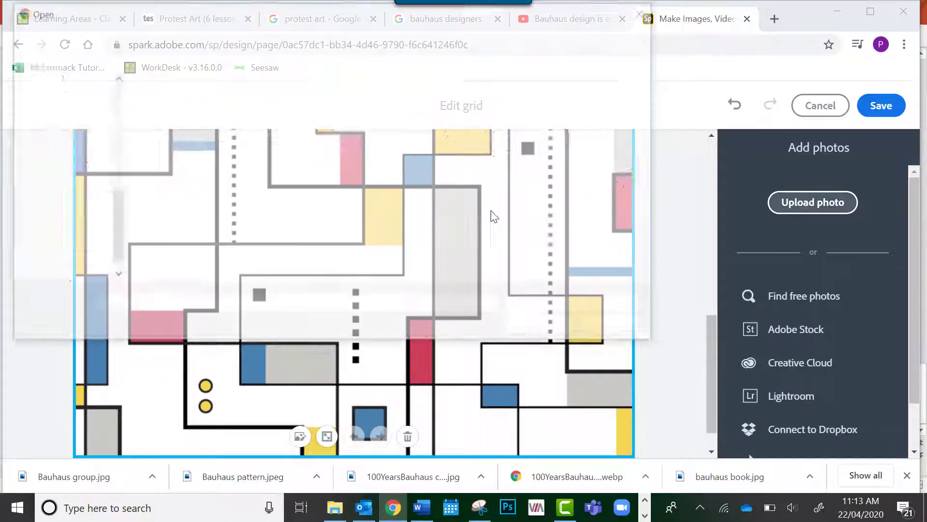
left_click(392, 137)
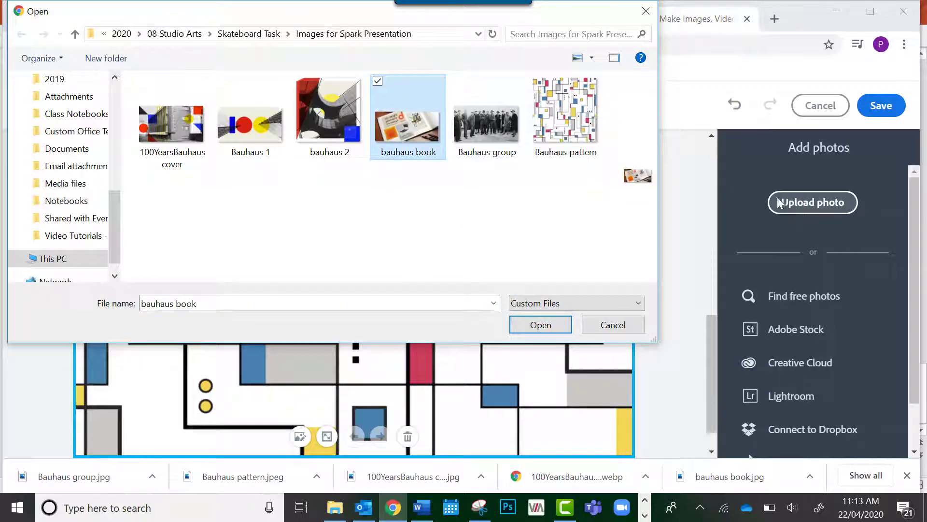
left_click(518, 324)
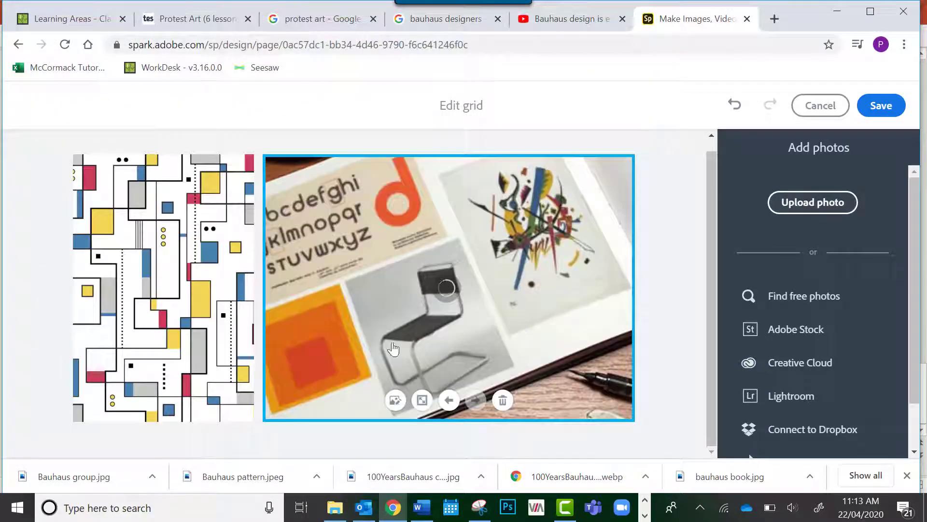
left_click(812, 201)
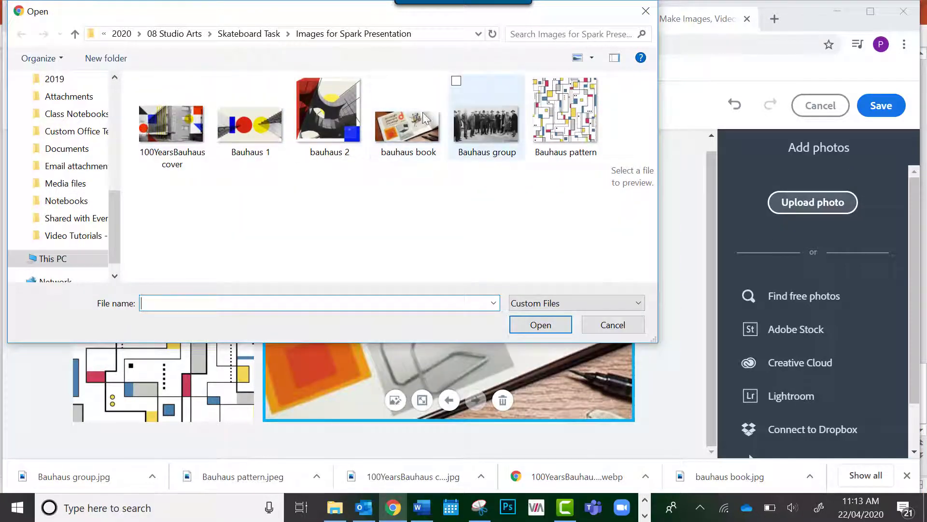
left_click(326, 97)
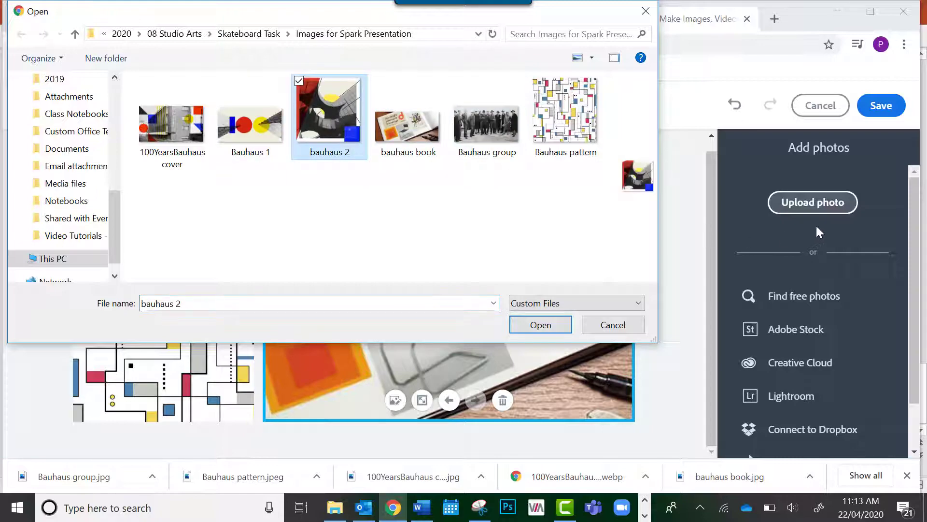
left_click(541, 325)
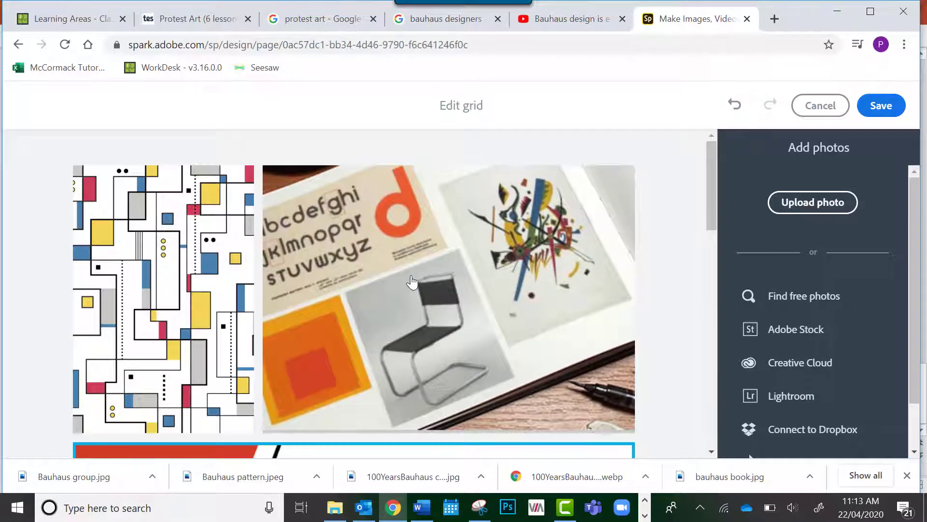
Move the bauhaus book photo ahead of the Bauhaus pattern photo in the grid
scroll(412, 281, "down", 6)
scroll(412, 281, "up", 5)
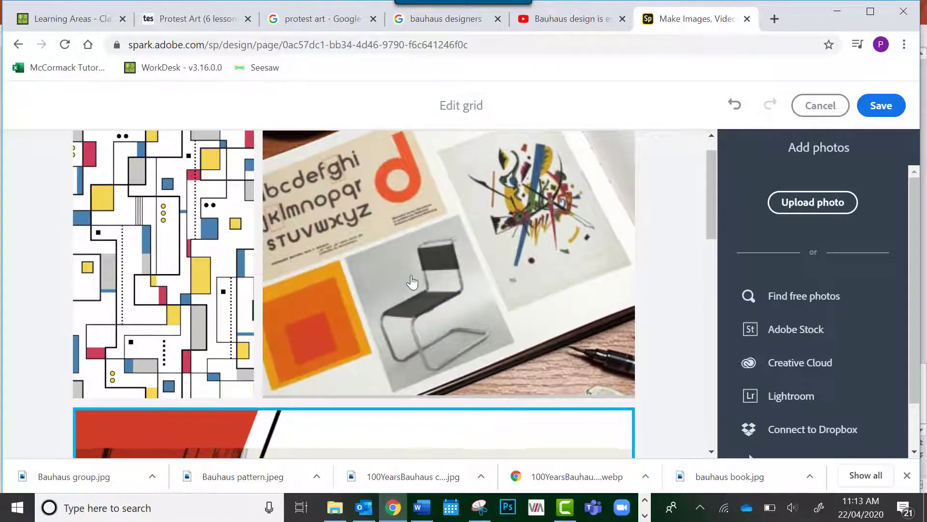
scroll(371, 248, "down", 2)
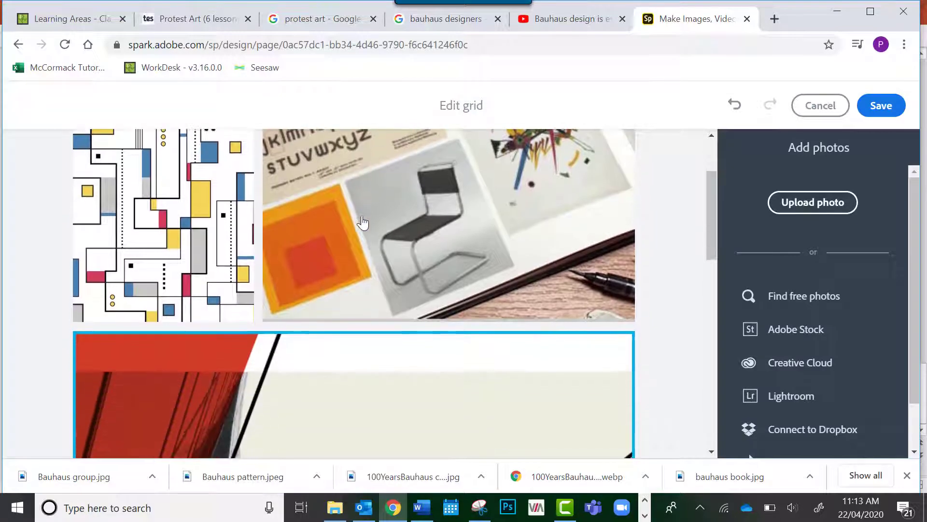
scroll(363, 222, "up", 3)
scroll(363, 222, "down", 2)
scroll(363, 222, "up", 2)
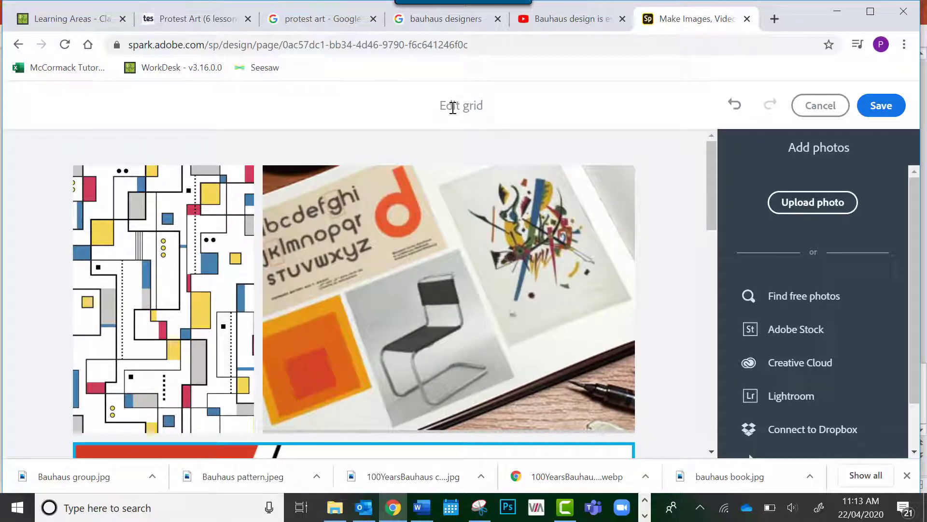
left_click(454, 334)
left_click(454, 333)
left_click(454, 333)
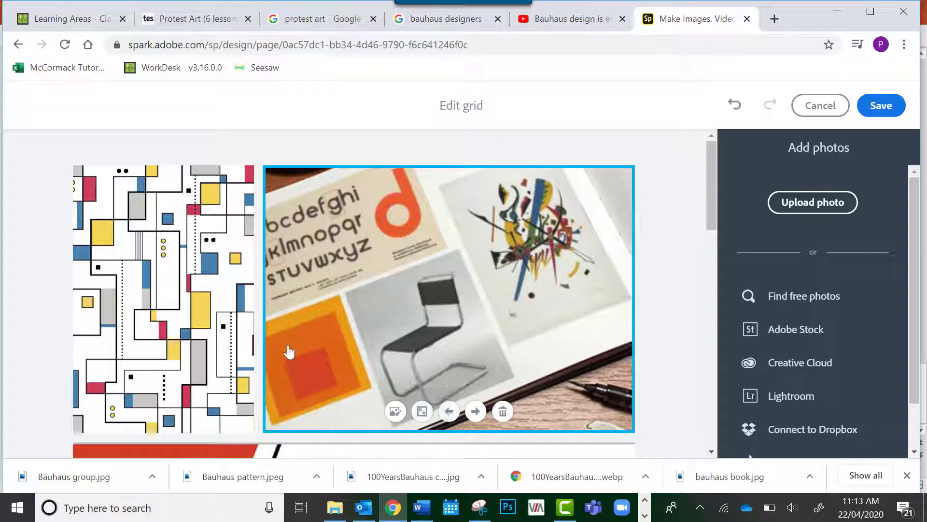
left_click(449, 411)
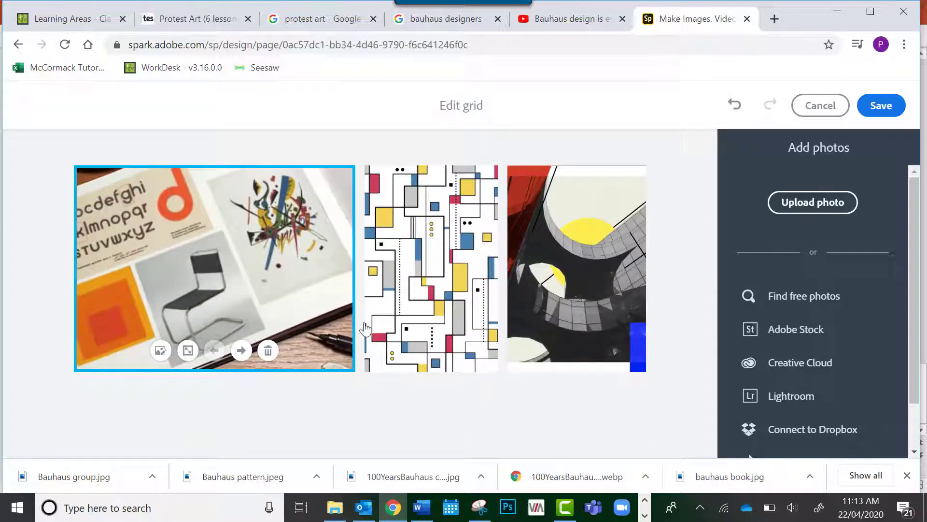
Set the Bauhaus pattern image as a large photo and look over the resulting grid layout
left_click(479, 337)
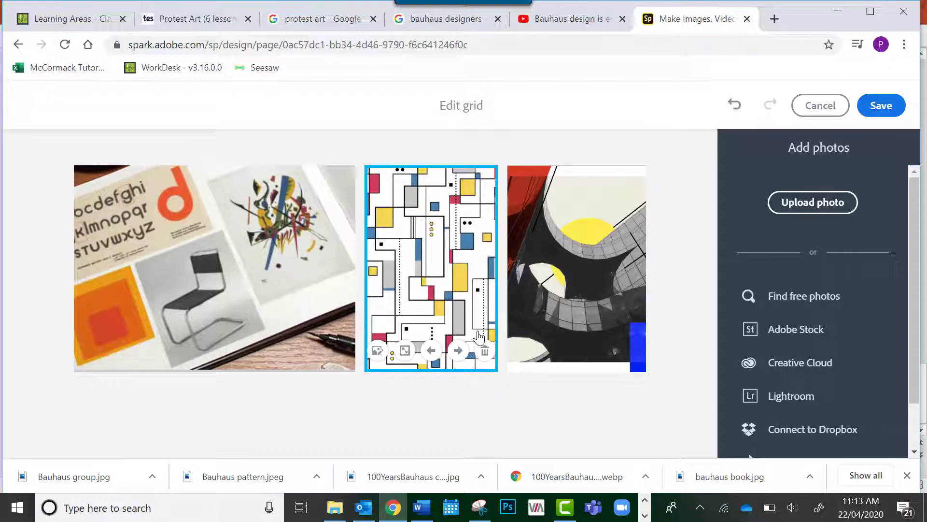
left_click(405, 349)
scroll(399, 325, "down", 12)
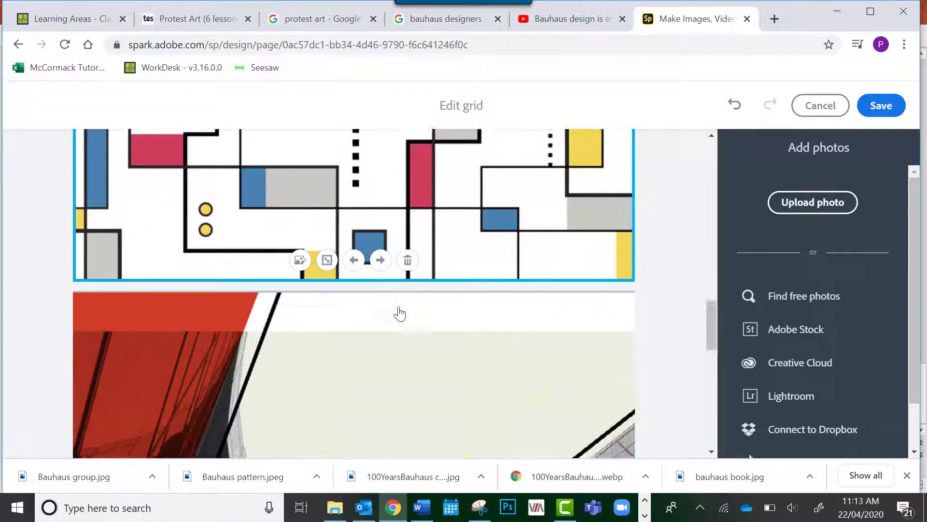
scroll(399, 314, "up", 3)
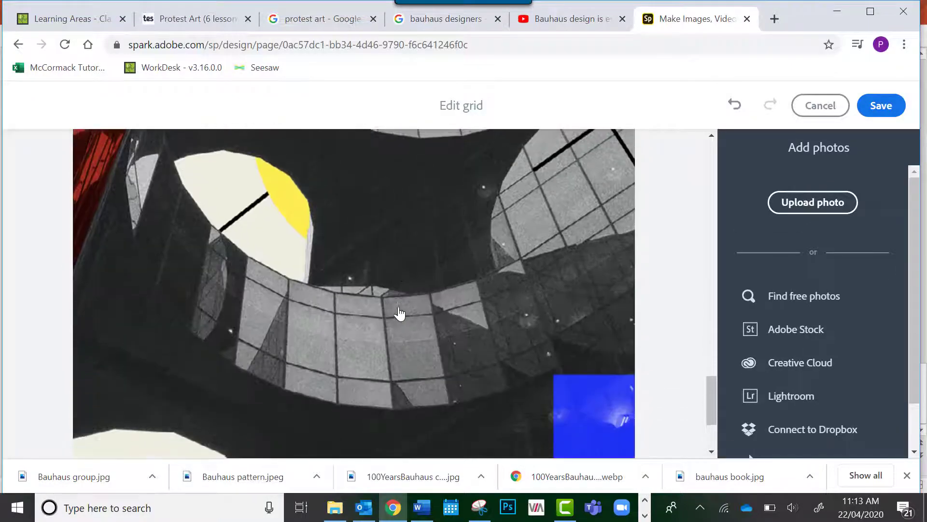
scroll(399, 314, "down", 2)
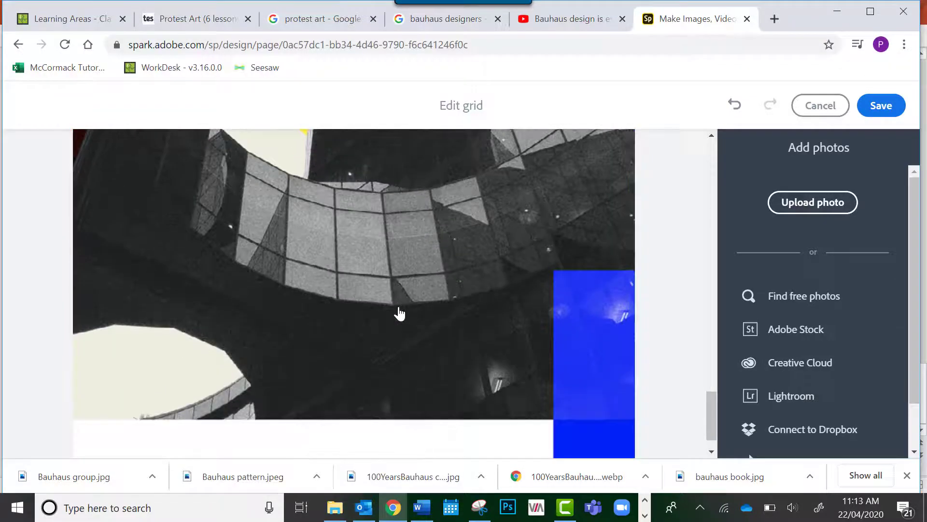
scroll(338, 297, "up", 10)
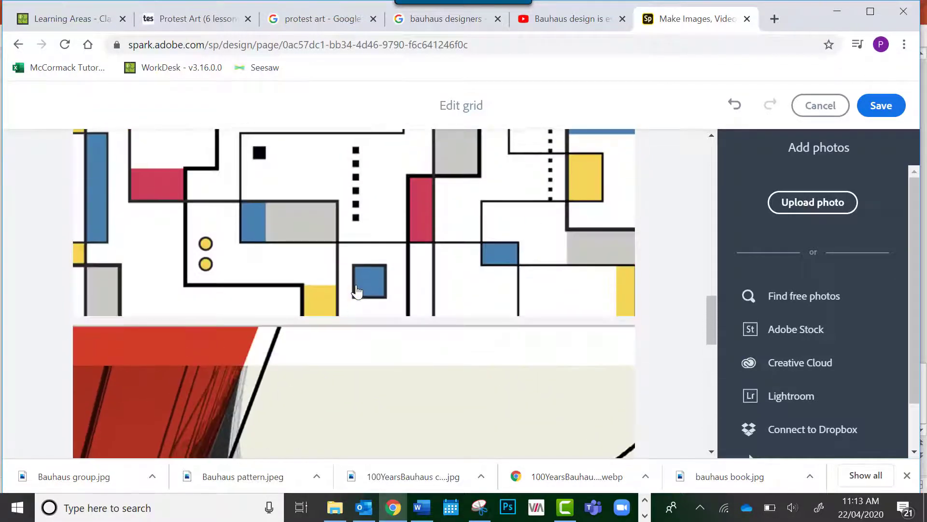
scroll(358, 292, "down", 6)
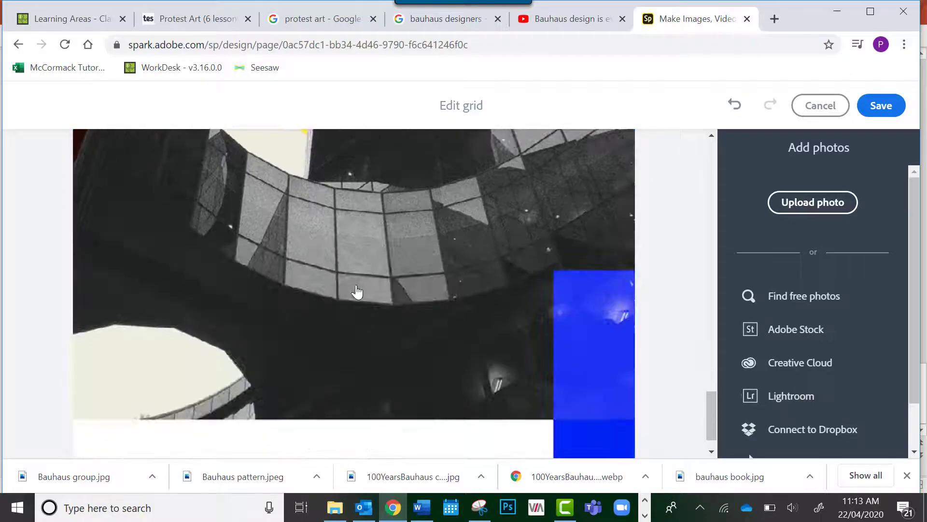
scroll(416, 286, "down", 1)
scroll(416, 285, "up", 8)
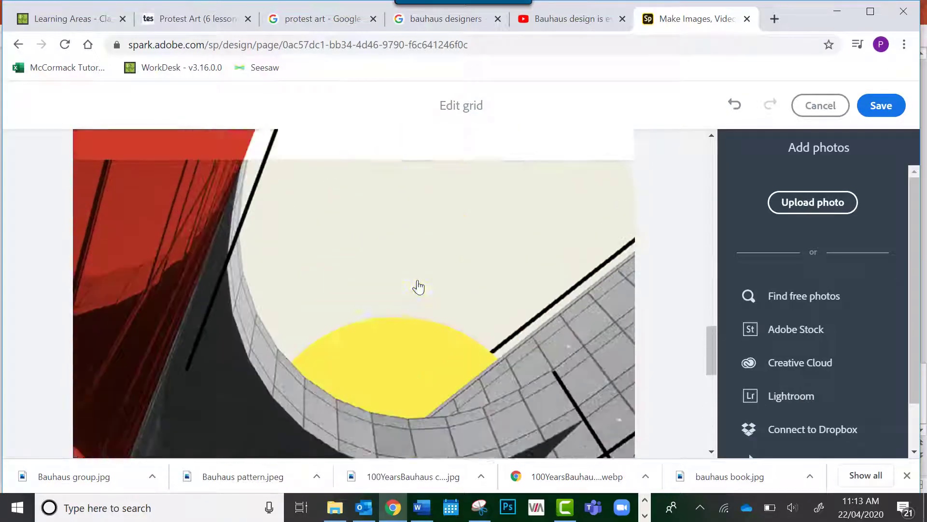
scroll(418, 287, "up", 8)
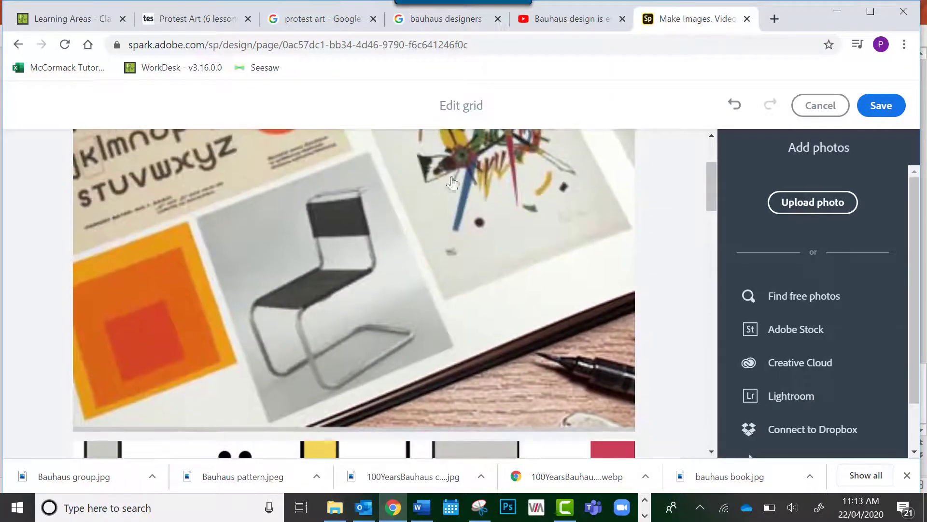
Move the bauhaus book photo forward so it follows the Bauhaus pattern image, and save the photo grid
scroll(515, 274, "up", 1)
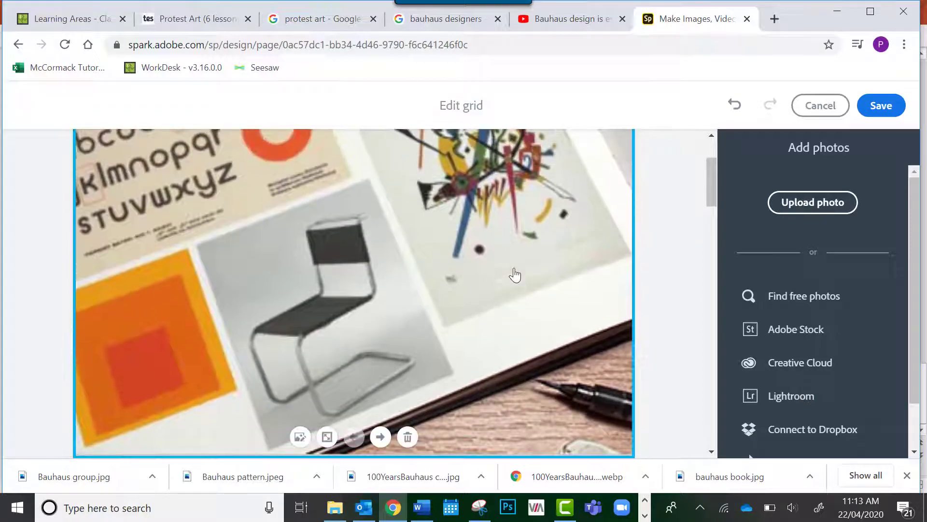
scroll(513, 274, "down", 2)
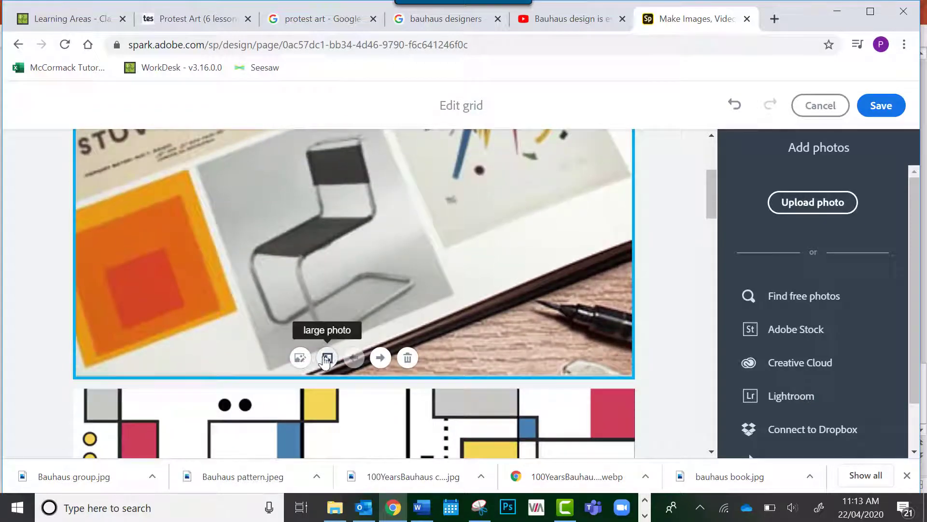
left_click(377, 358)
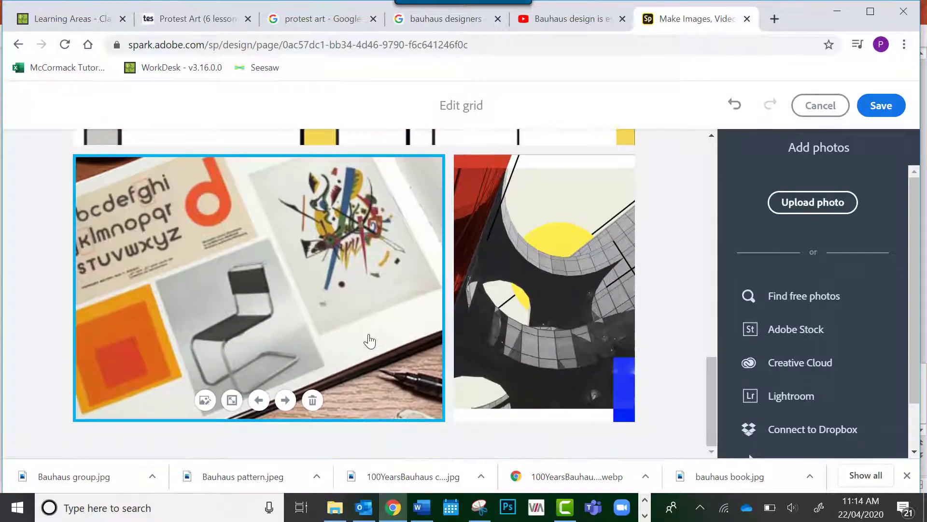
scroll(369, 343, "up", 4)
scroll(369, 341, "down", 4)
left_click(415, 449)
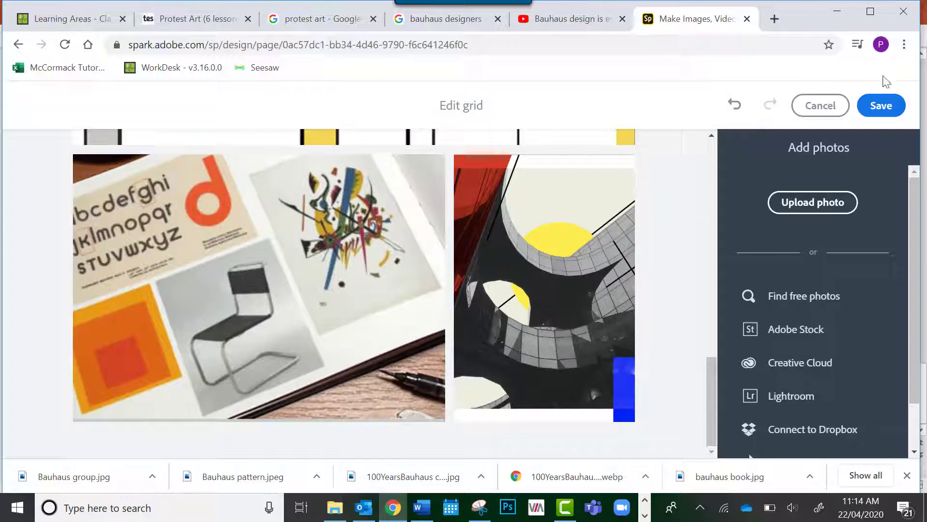
left_click(872, 106)
Add a glideshow below the photo grid and upload the images 100YearsBauhaus cover, Bauhaus 1, bauhaus 2, bauhaus book and Bauhaus group
scroll(598, 232, "down", 4)
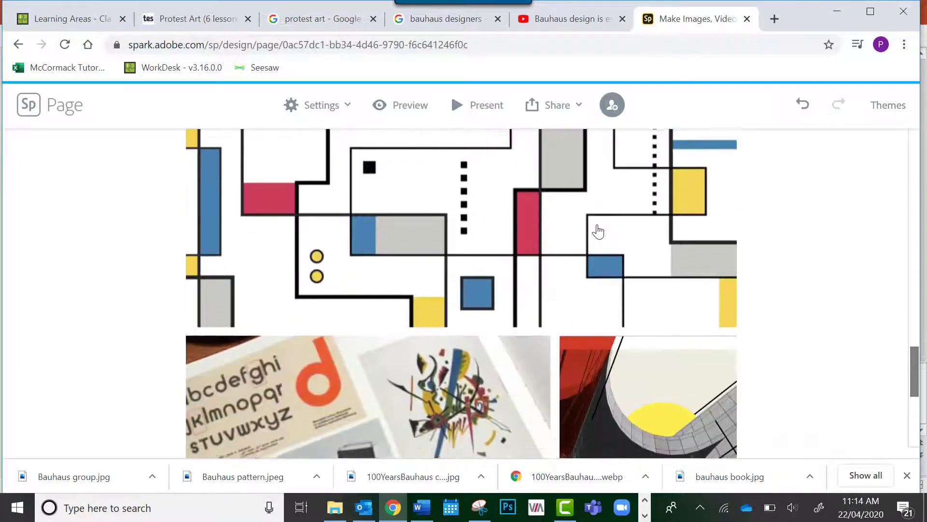
scroll(598, 232, "down", 6)
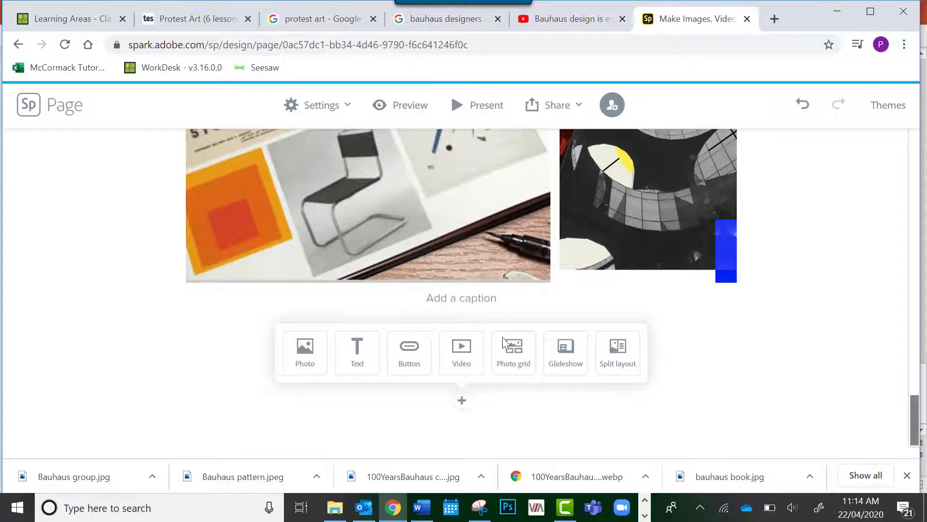
left_click(564, 361)
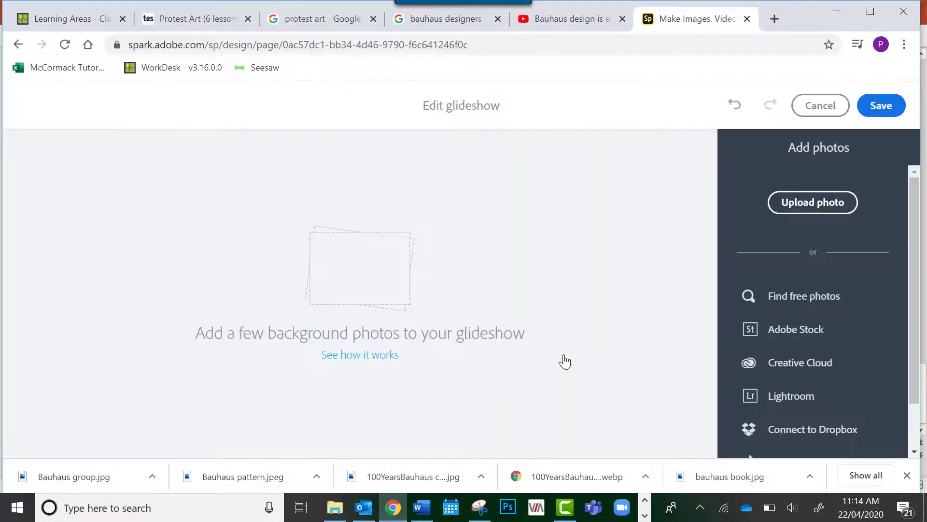
left_click(796, 202)
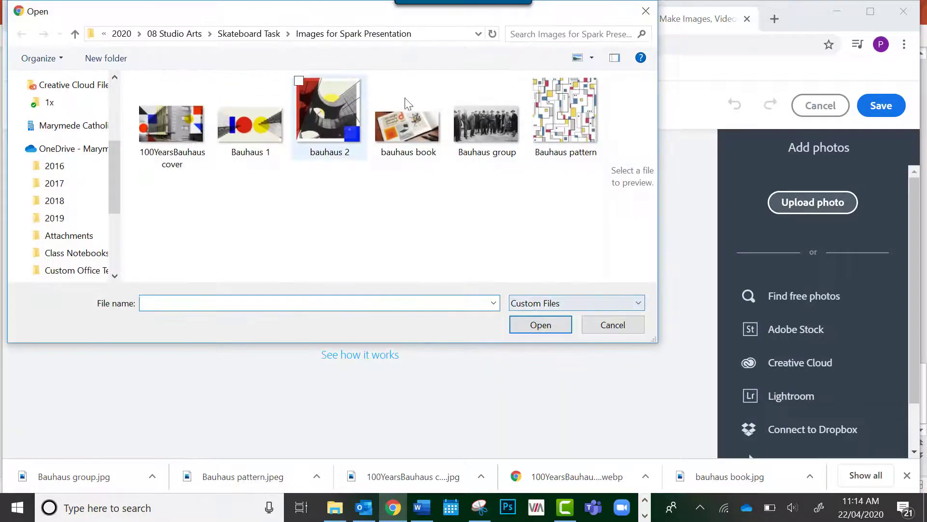
left_click(480, 135)
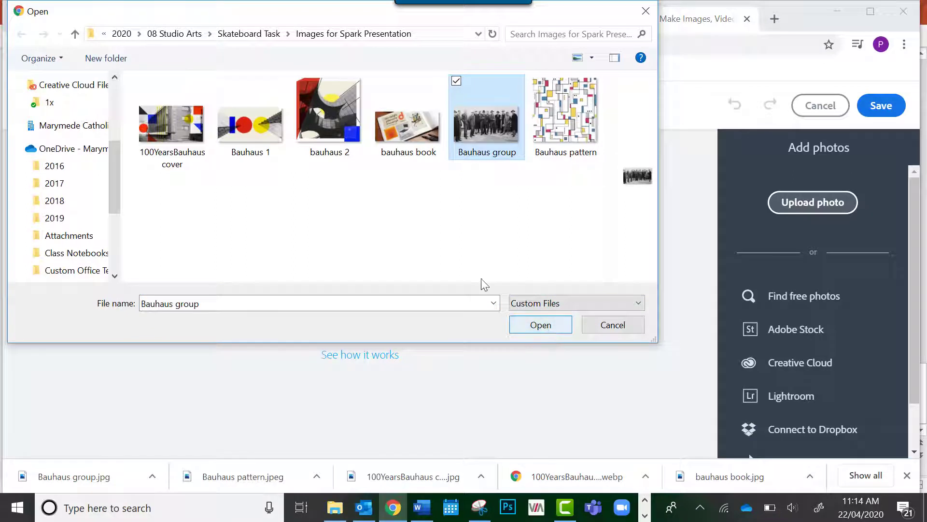
left_click(389, 140, "ctrl")
left_click(349, 136, "ctrl")
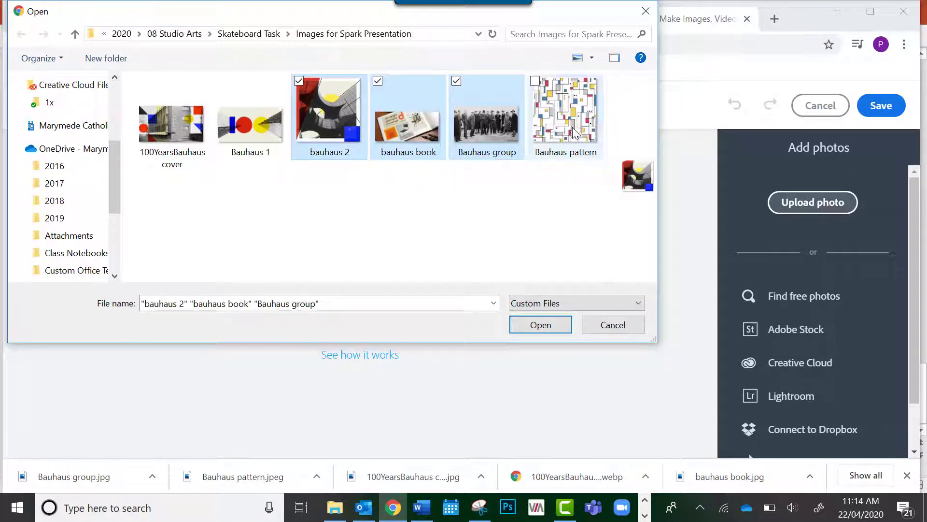
left_click(269, 123, "ctrl")
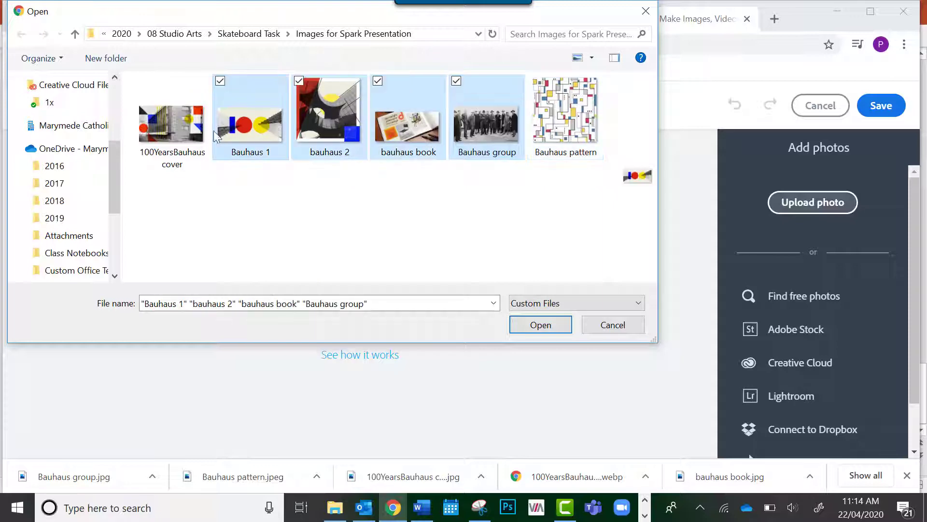
left_click(169, 135, "ctrl")
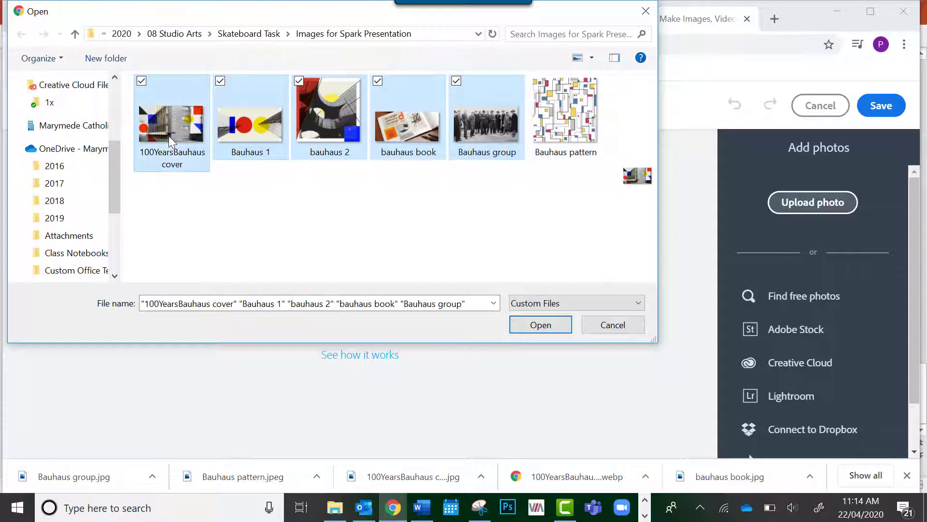
left_click(540, 324)
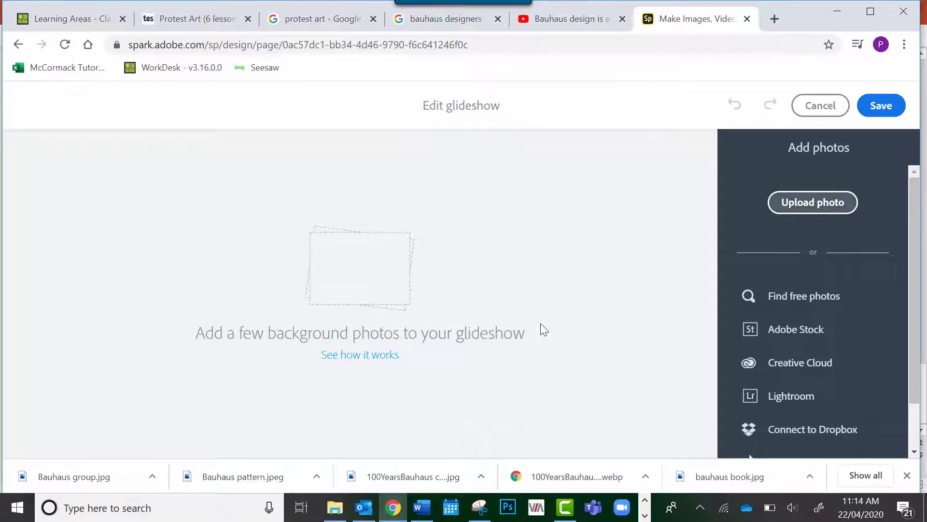
Move the Bauhaus group photo ahead of the bauhaus book photo and save the glideshow
scroll(410, 260, "up", 15)
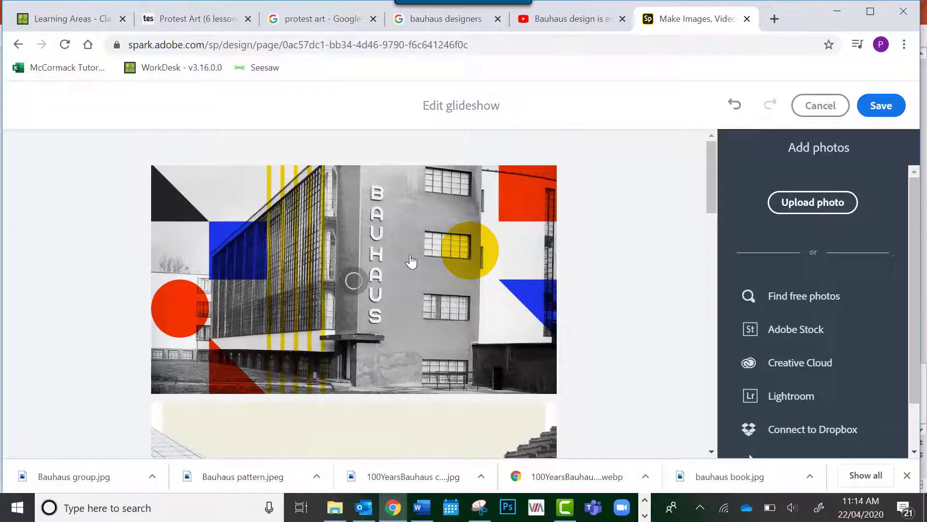
scroll(411, 261, "down", 5)
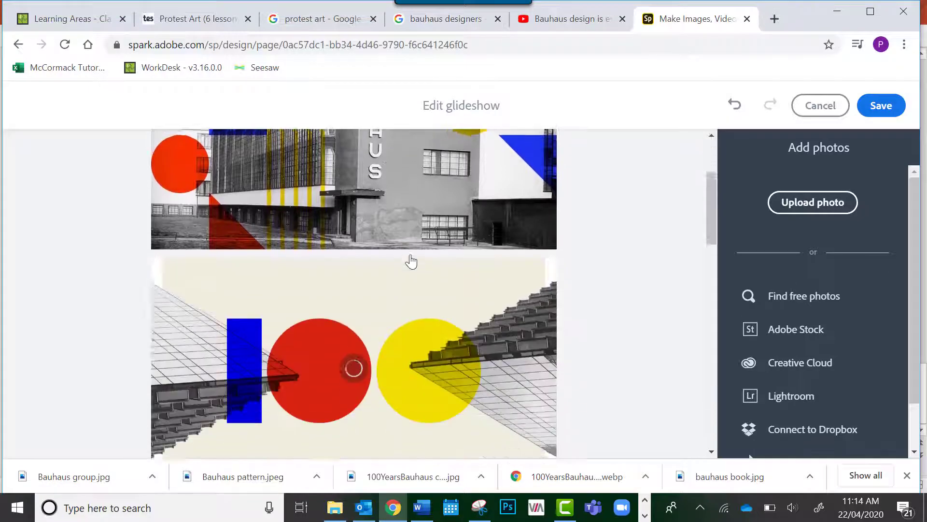
scroll(411, 261, "up", 1)
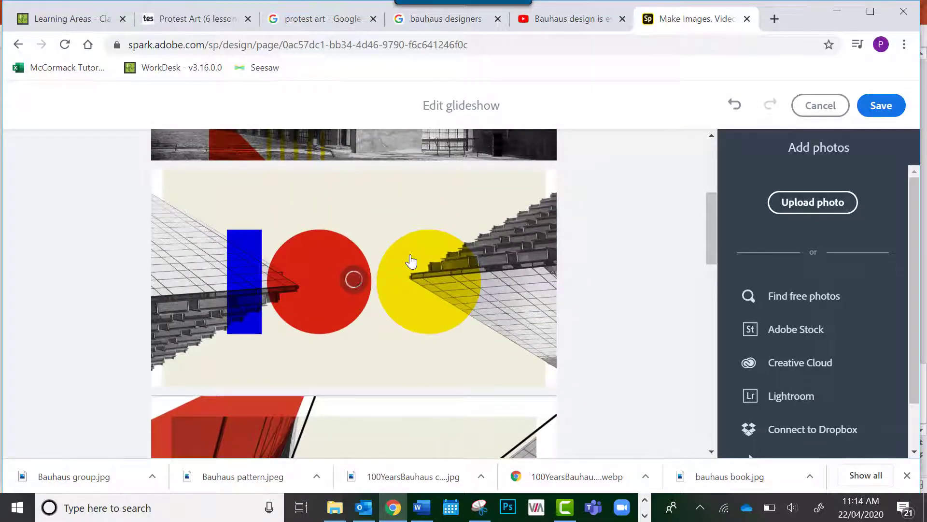
scroll(411, 261, "down", 10)
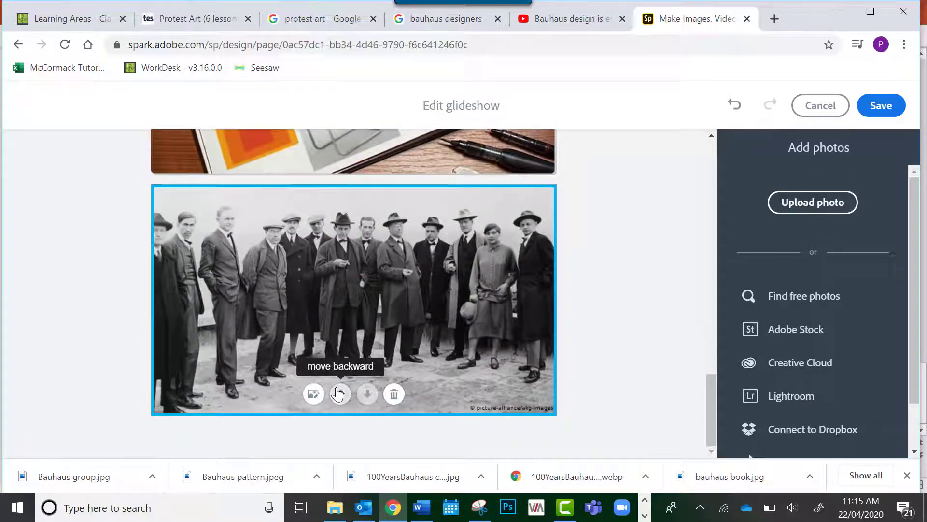
left_click(339, 394)
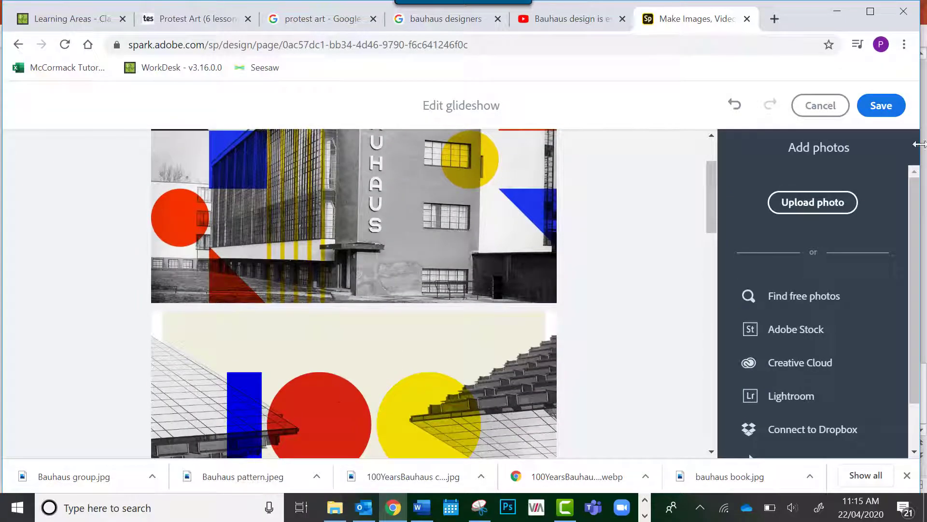
left_click(879, 105)
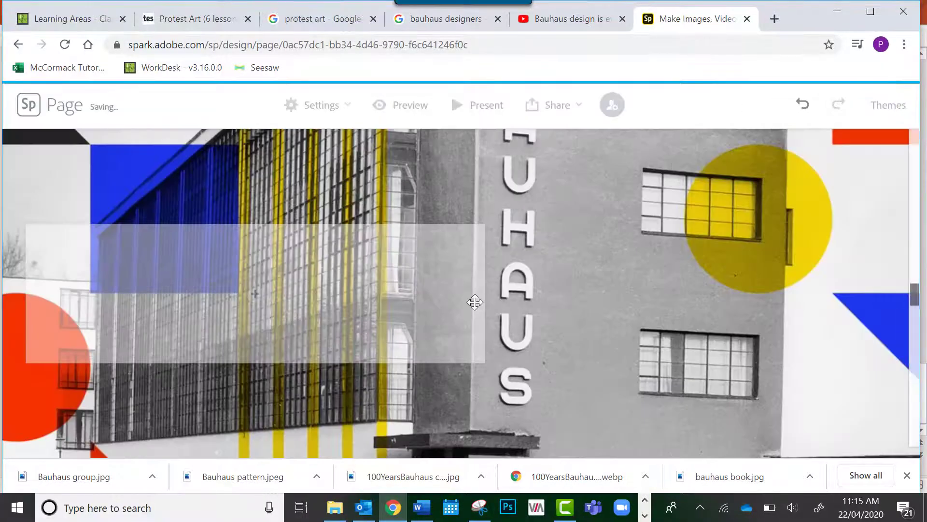
Review the whole page, from the title and the captioned Bauhaus School image through the text and photo grid to the glideshow photos
scroll(474, 302, "up", 5)
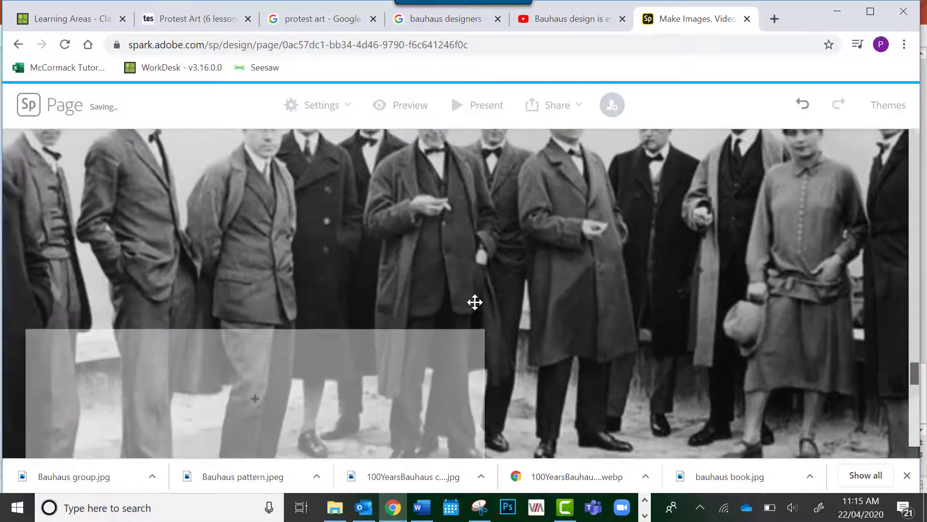
scroll(474, 302, "up", 8)
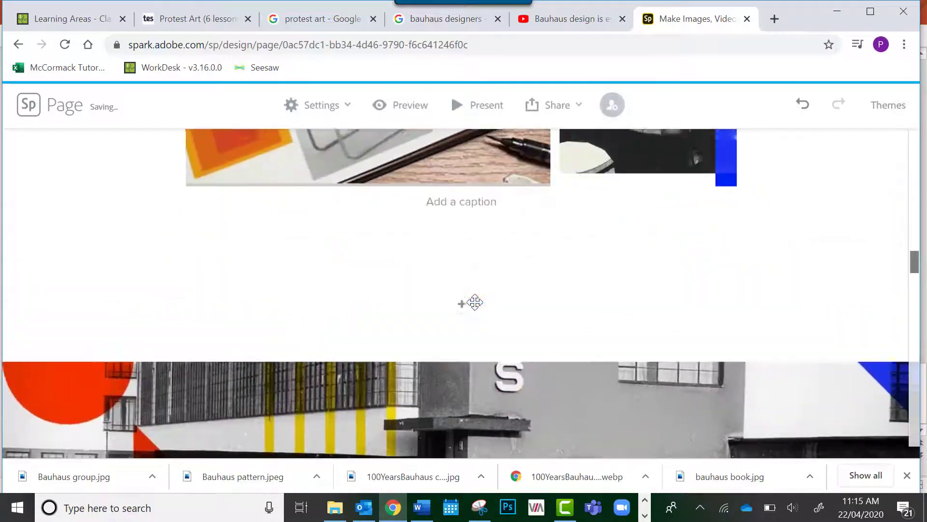
scroll(475, 302, "up", 10)
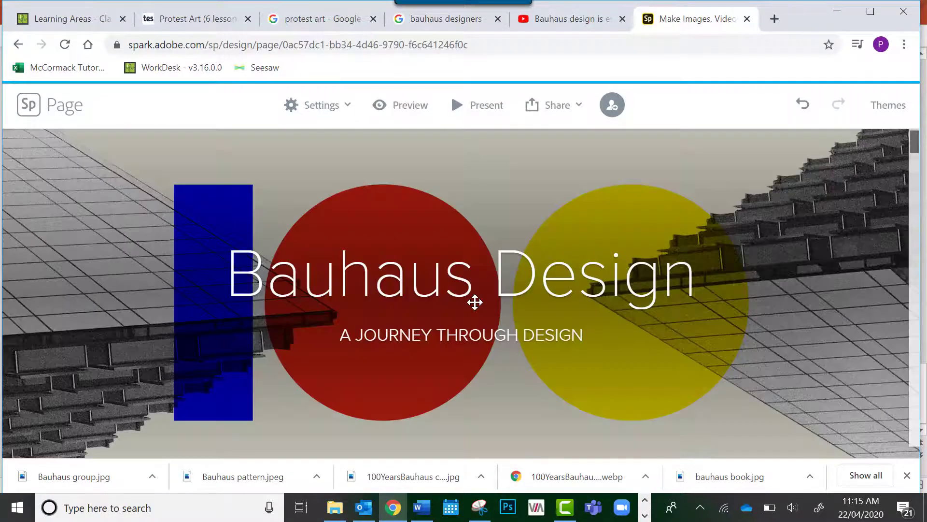
scroll(475, 302, "down", 6)
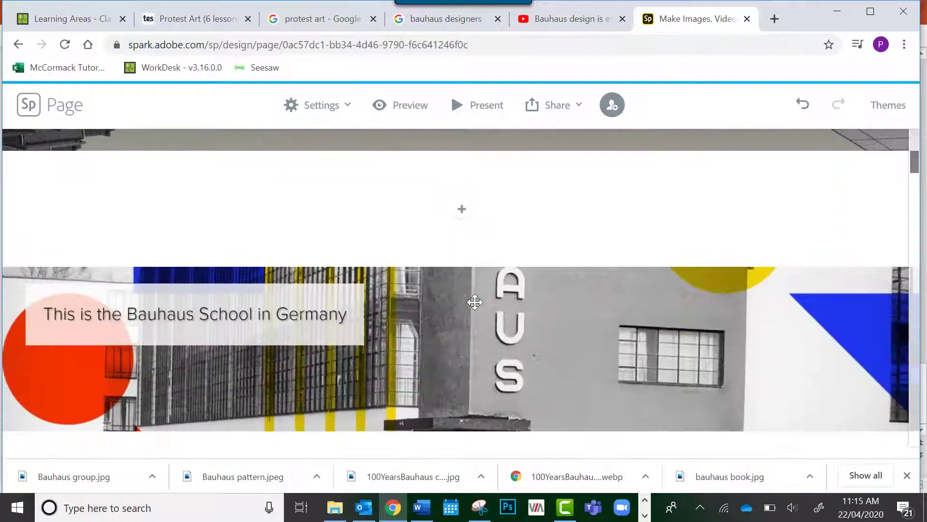
scroll(475, 302, "down", 1)
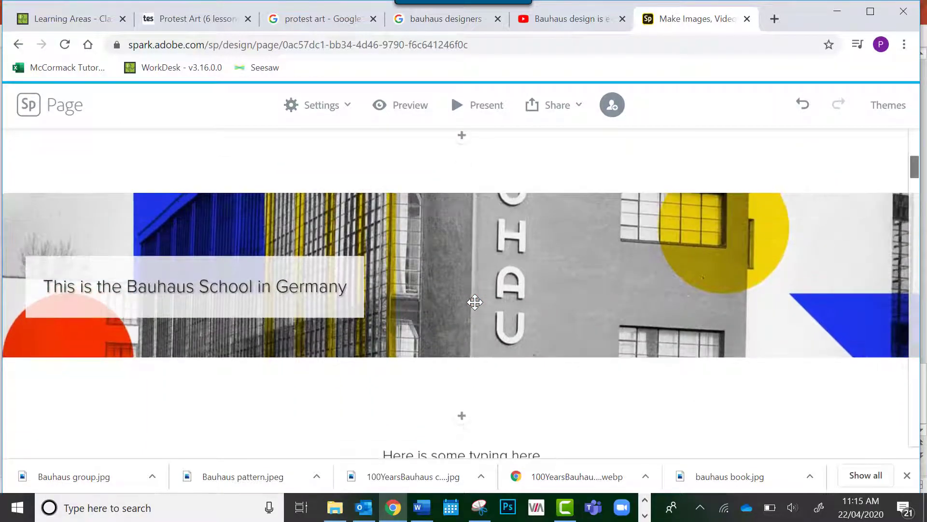
scroll(475, 302, "up", 2)
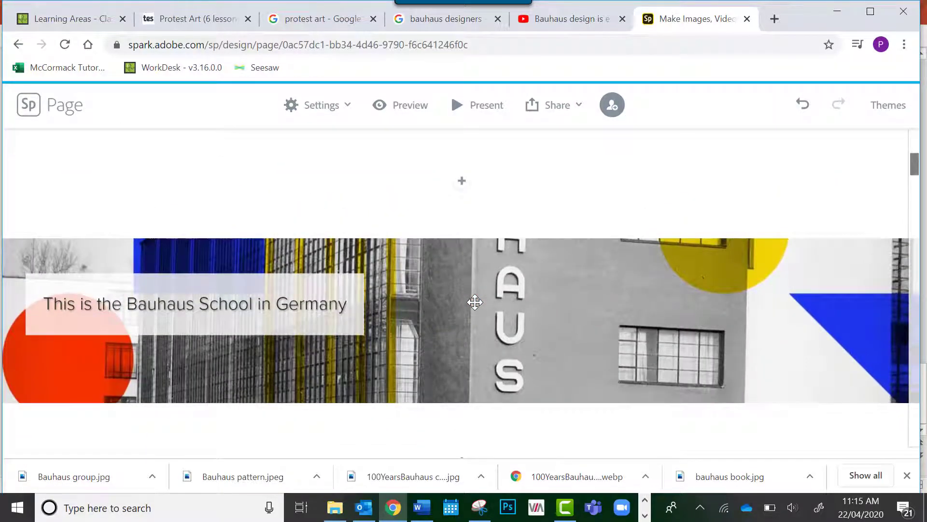
scroll(475, 302, "down", 2)
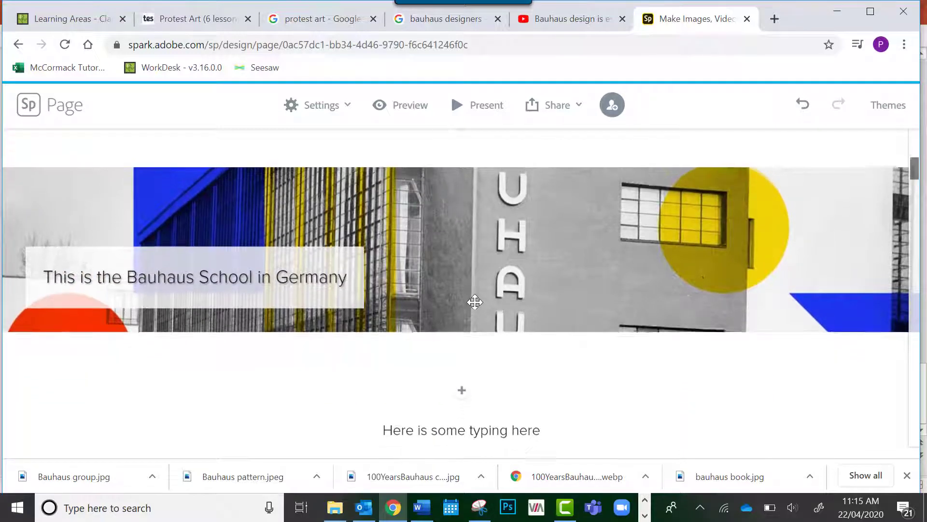
scroll(475, 302, "up", 1)
scroll(475, 302, "down", 2)
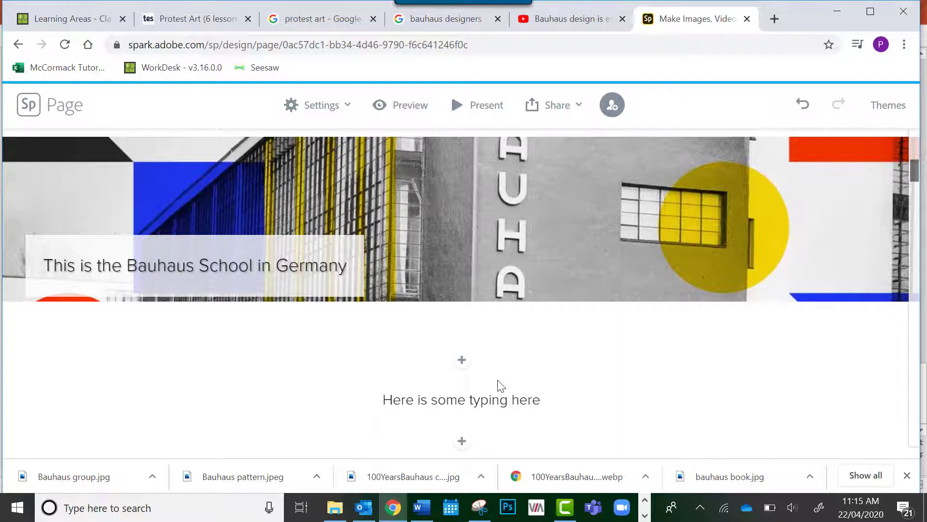
scroll(499, 384, "down", 1)
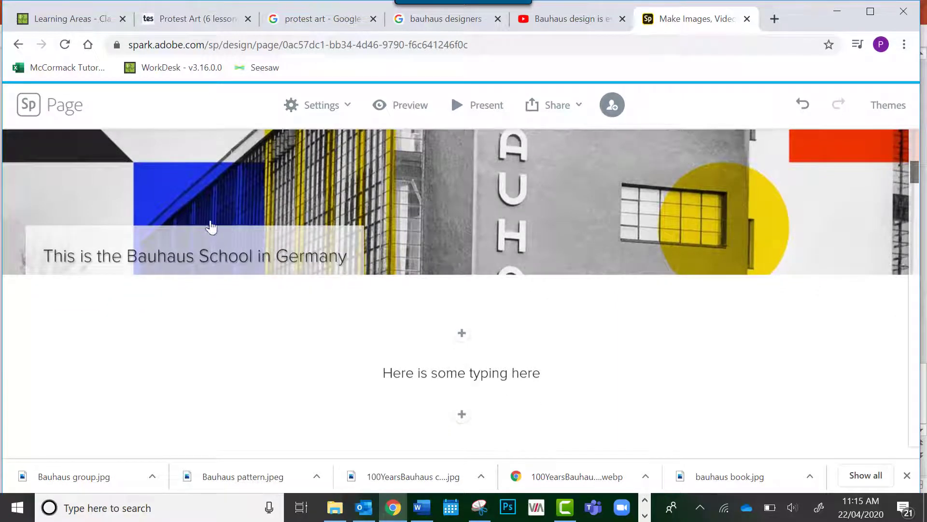
scroll(324, 406, "down", 10)
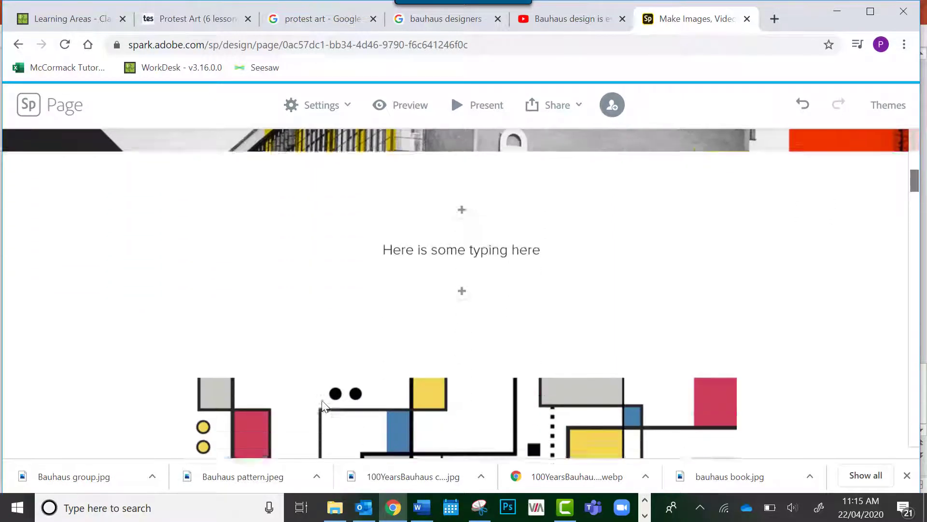
scroll(323, 405, "down", 10)
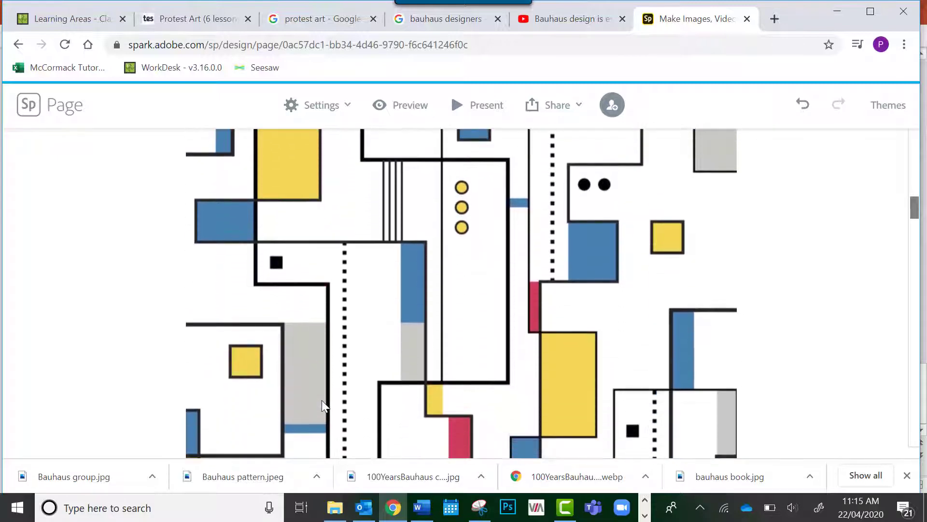
scroll(323, 405, "down", 1)
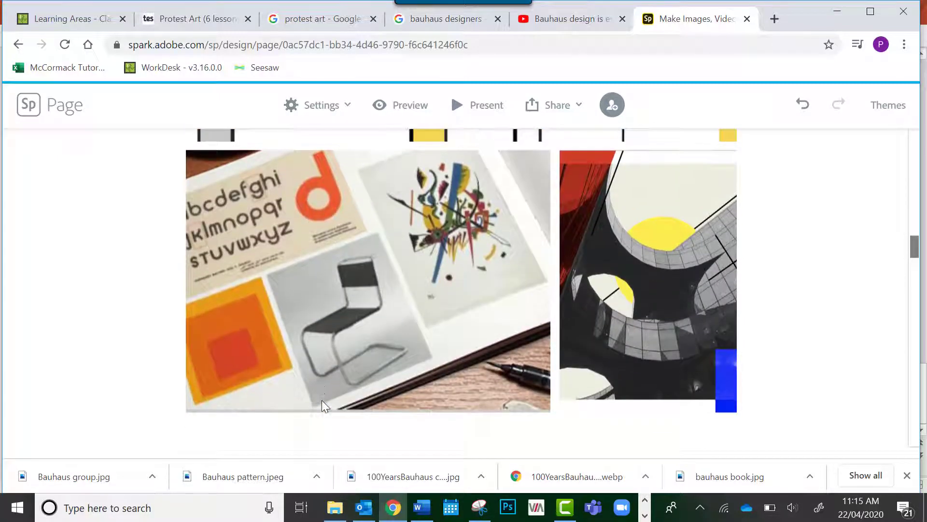
scroll(322, 406, "down", 2)
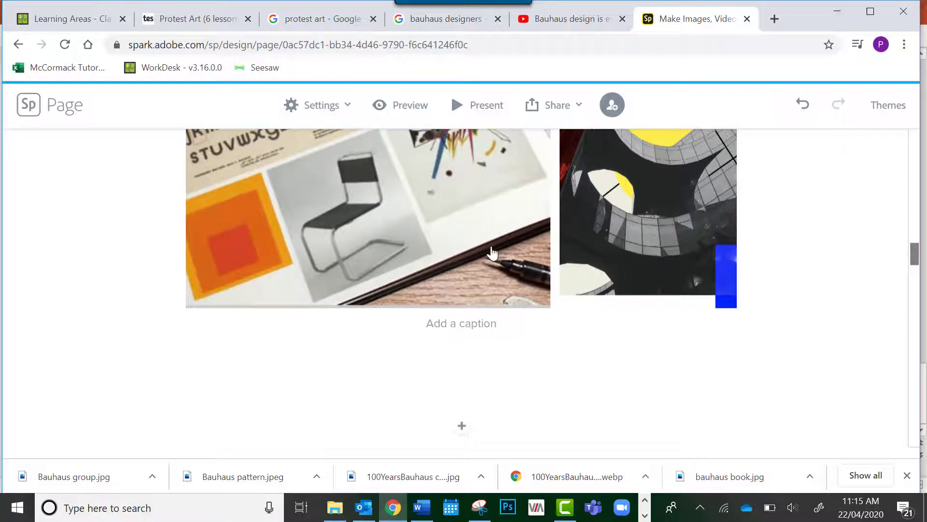
scroll(486, 207, "down", 4)
scroll(486, 207, "down", 3)
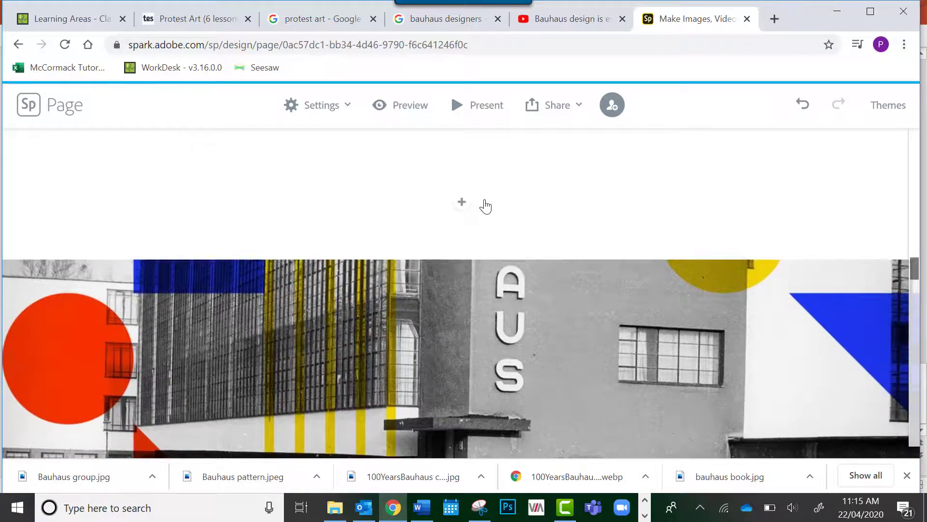
scroll(485, 207, "down", 2)
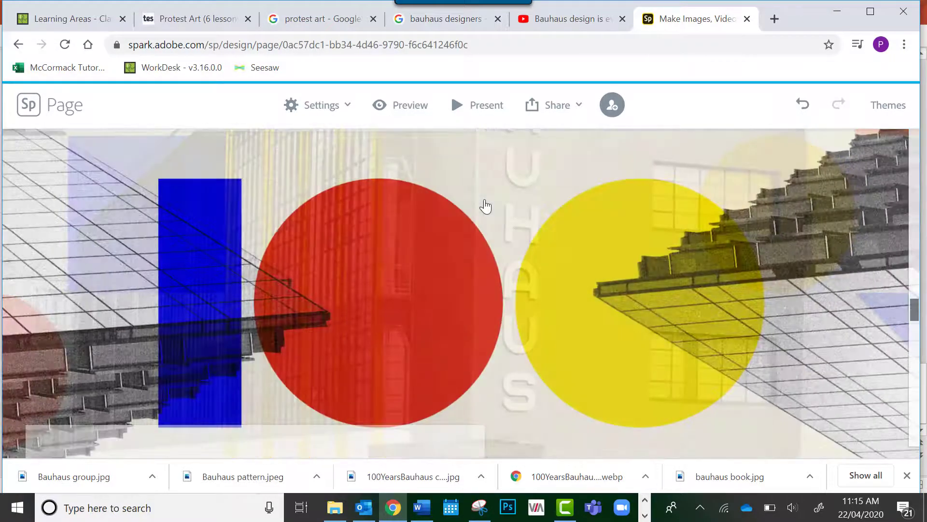
scroll(485, 207, "down", 2)
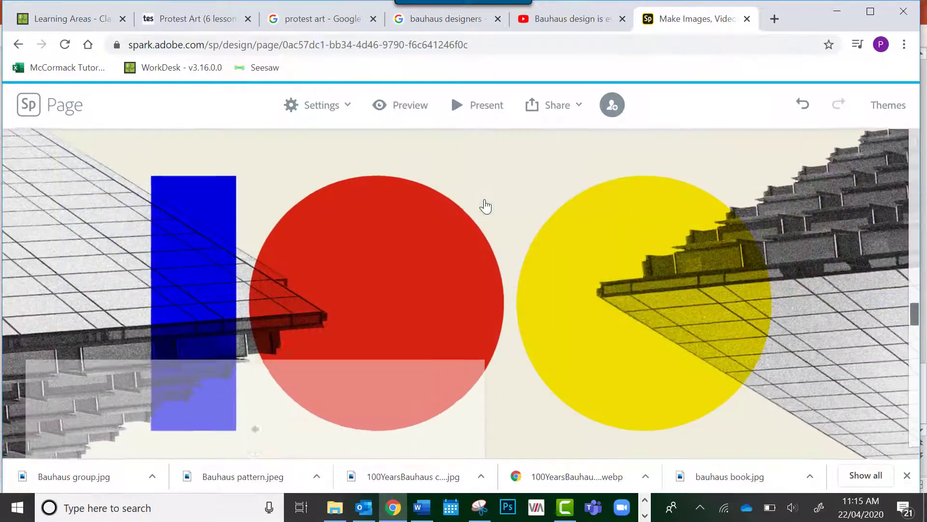
scroll(485, 207, "down", 2)
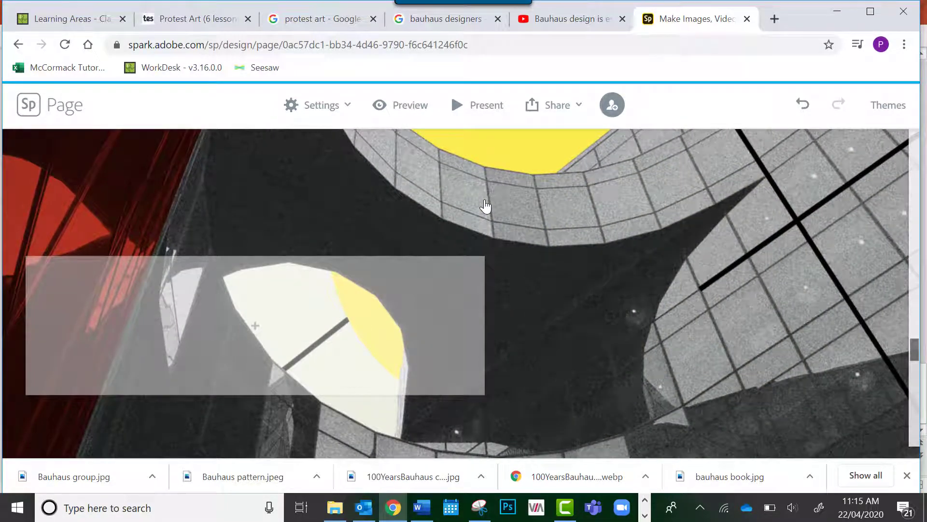
scroll(486, 206, "down", 5)
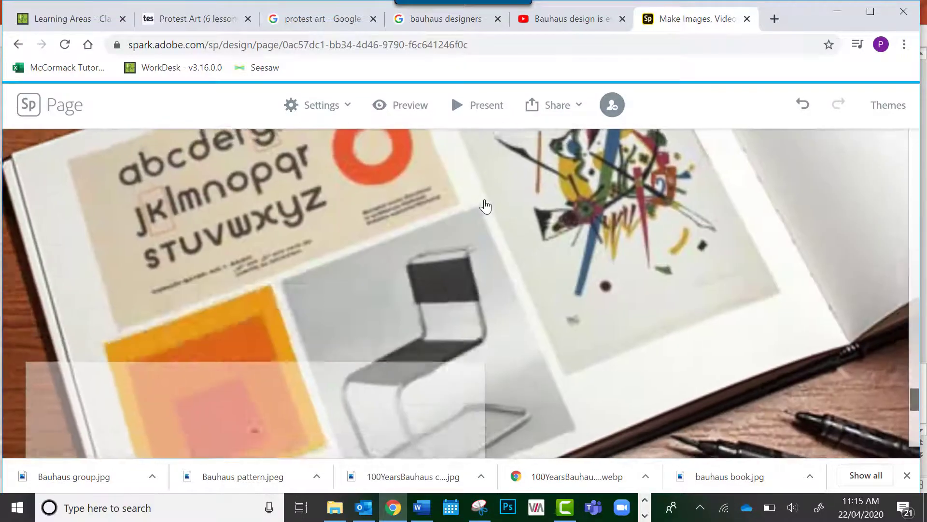
Add a video block below the glideshow and switch to the YouTube page of "Bauhaus design is everywhere, but its roots are political"
scroll(486, 206, "down", 2)
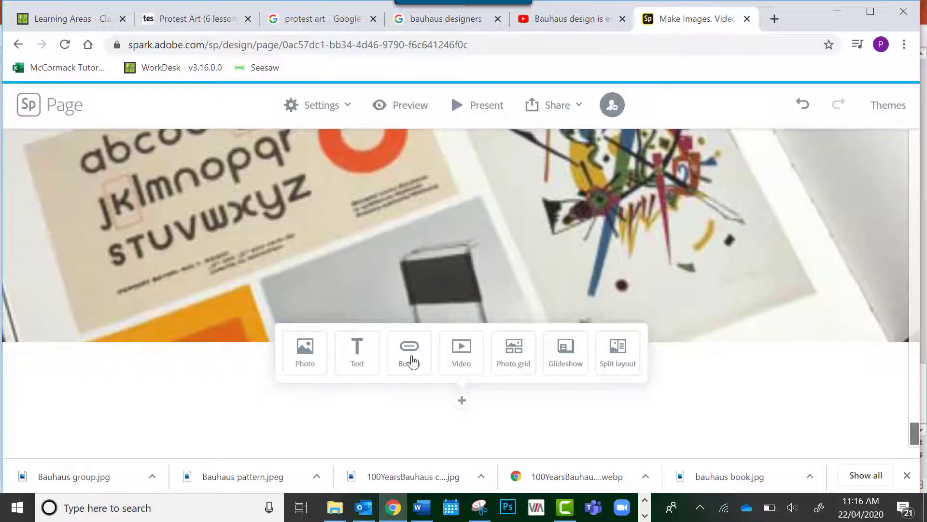
left_click(463, 352)
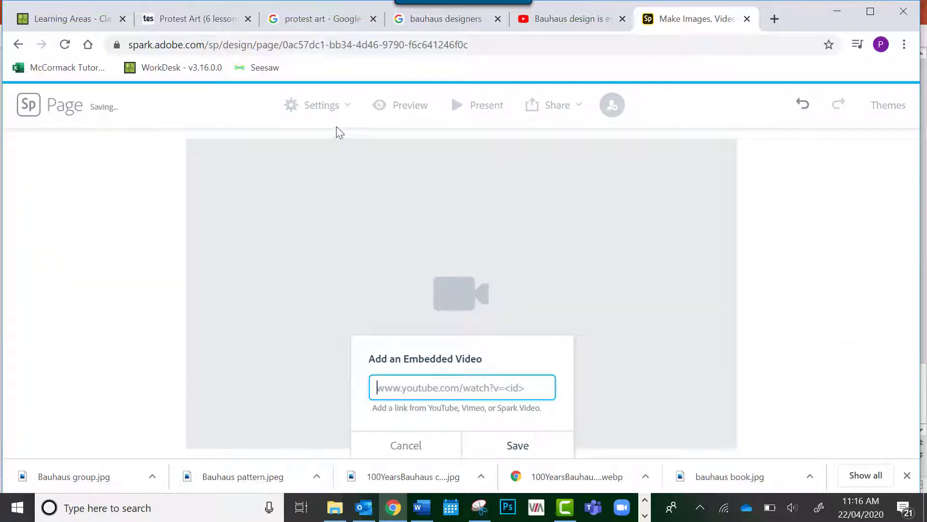
left_click(549, 22)
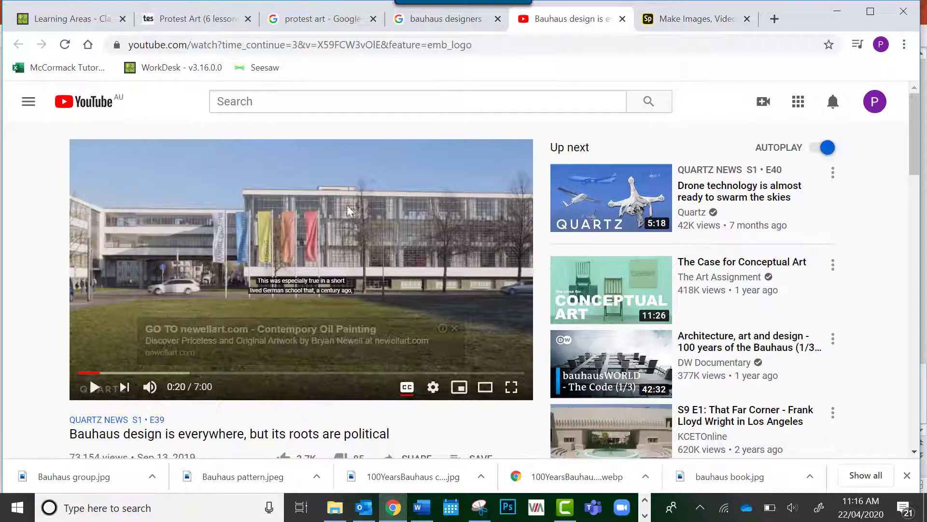
scroll(345, 289, "down", 2)
scroll(474, 258, "up", 2)
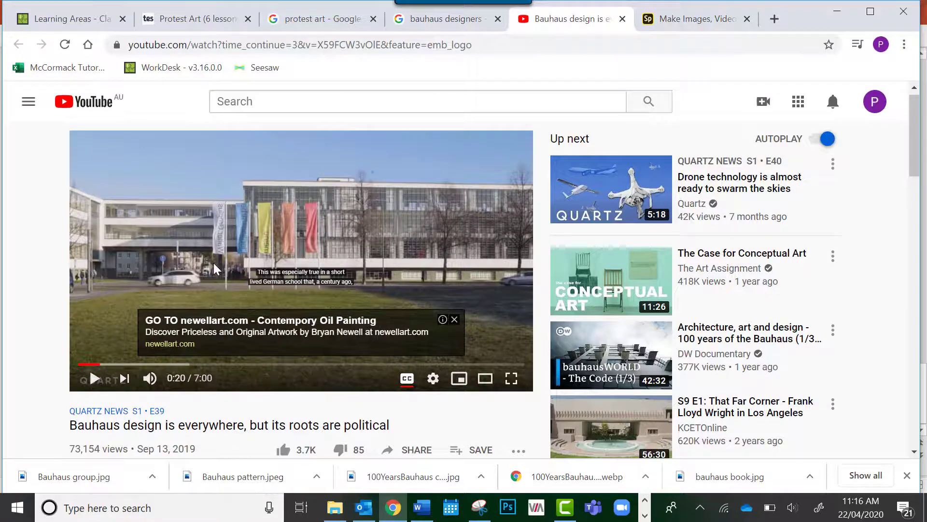
scroll(216, 269, "down", 1)
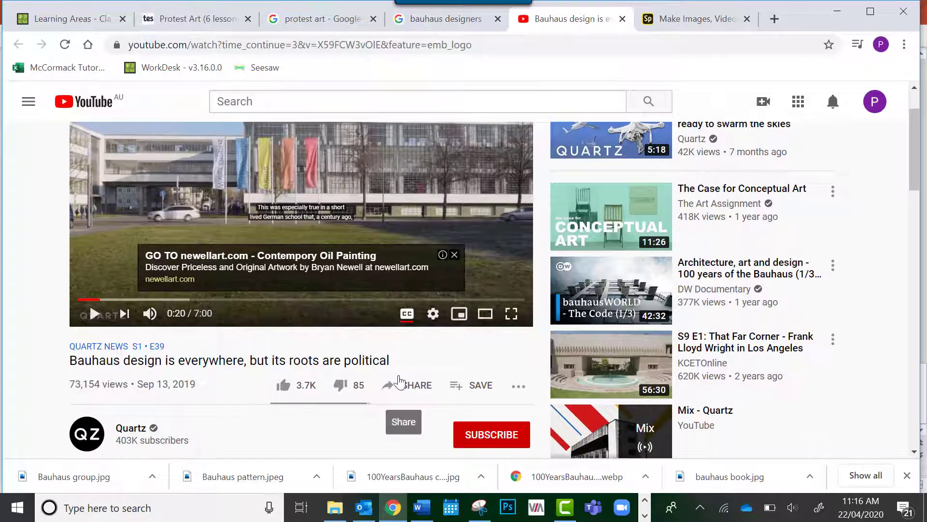
left_click(402, 384)
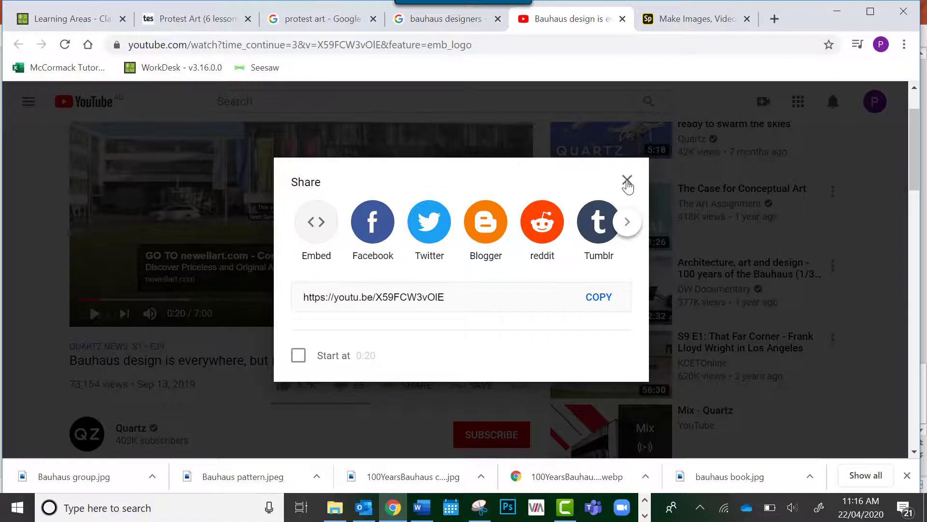
left_click(627, 181)
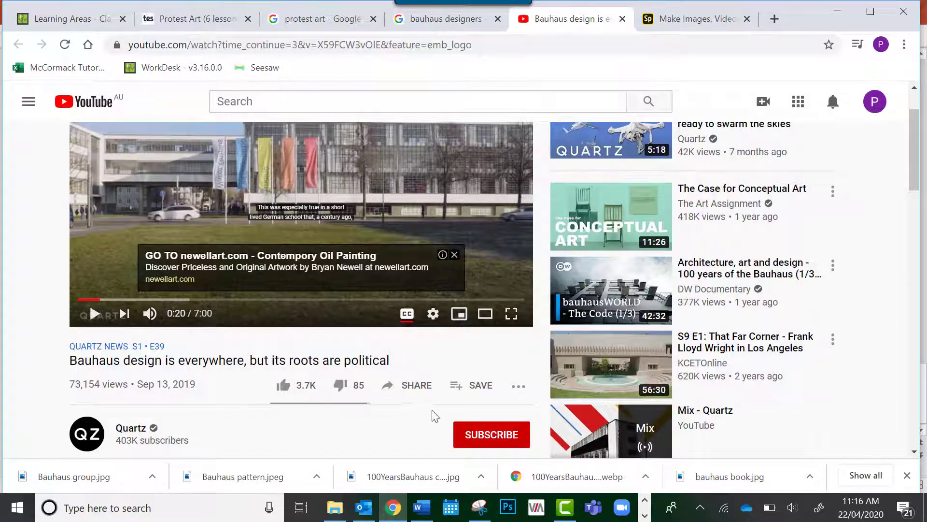
left_click(411, 388)
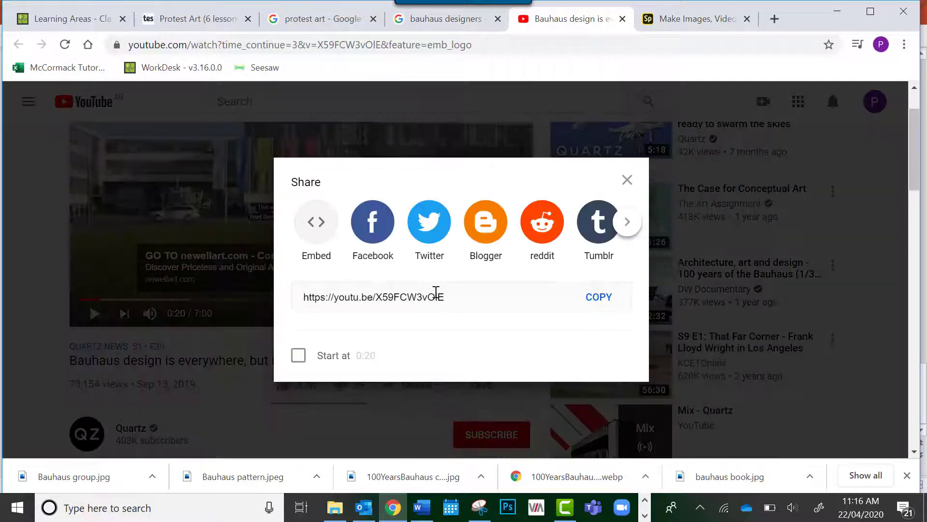
left_click_drag(455, 295, 265, 297)
left_click(265, 297)
left_click(262, 299)
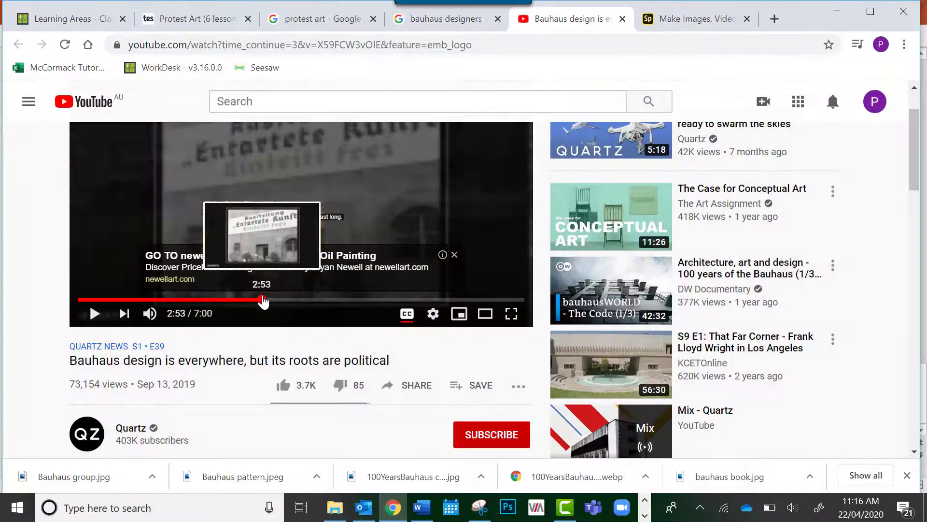
Copy the YouTube video's share link without a start time and close the sharing options
left_click(415, 387)
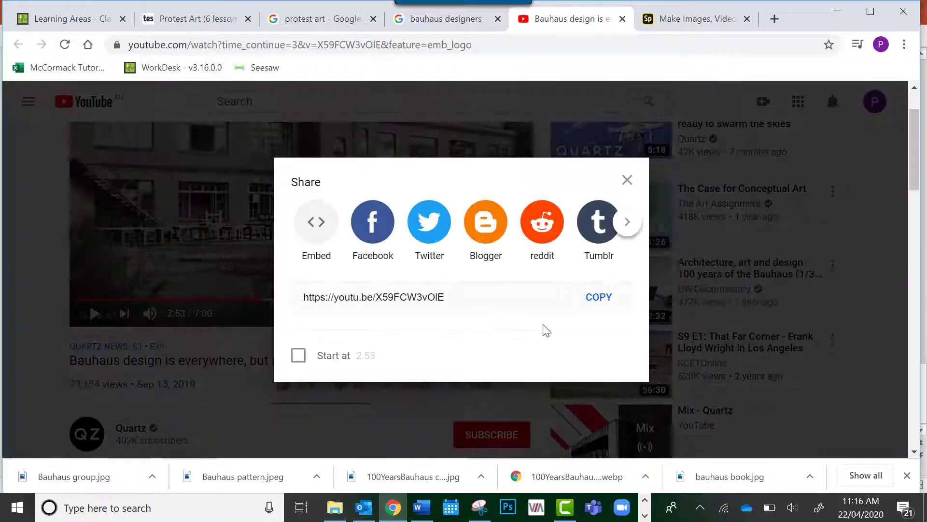
left_click(590, 297)
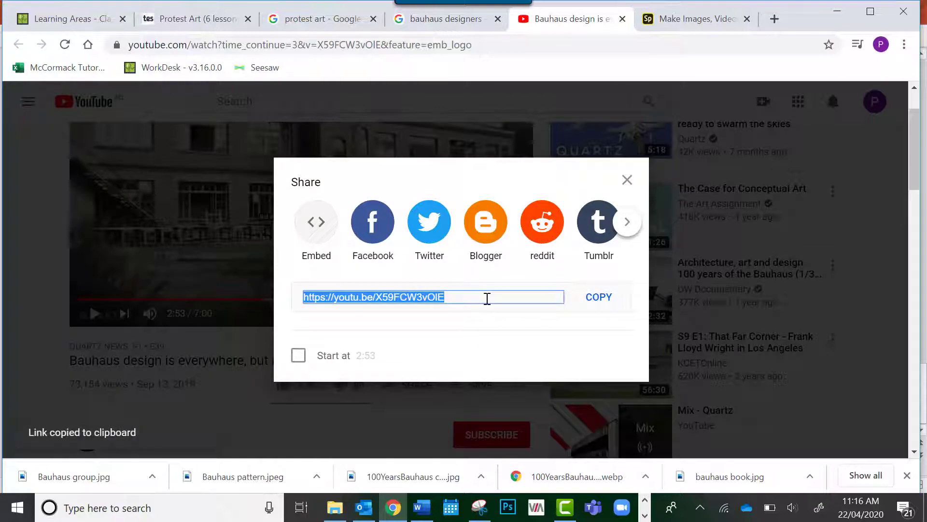
left_click(423, 432)
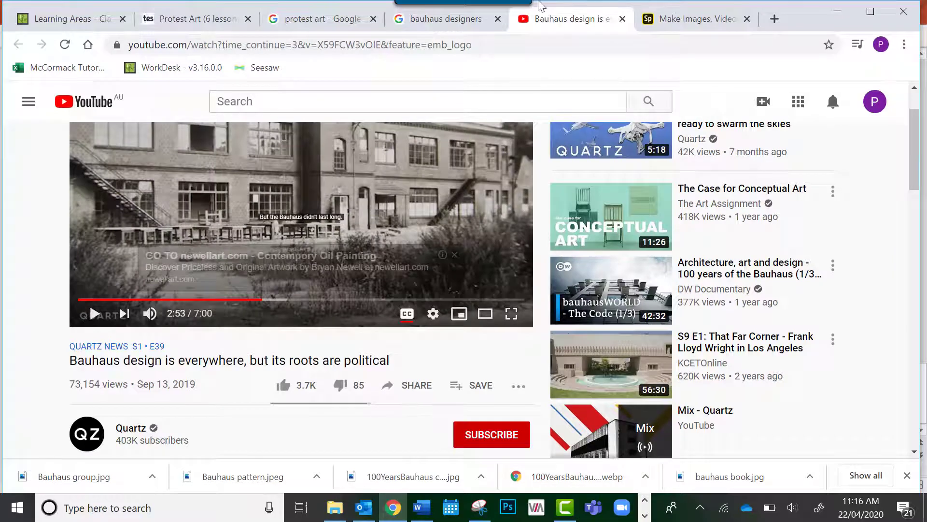
Switch back to Adobe Spark, paste the copied YouTube link as the embedded video's address and save it
left_click(695, 19)
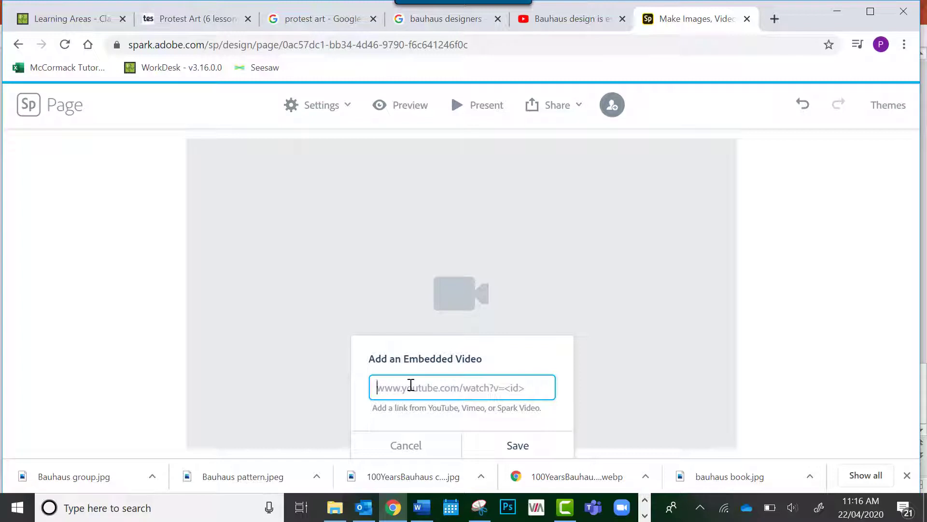
key("ctrl+v")
left_click(536, 448)
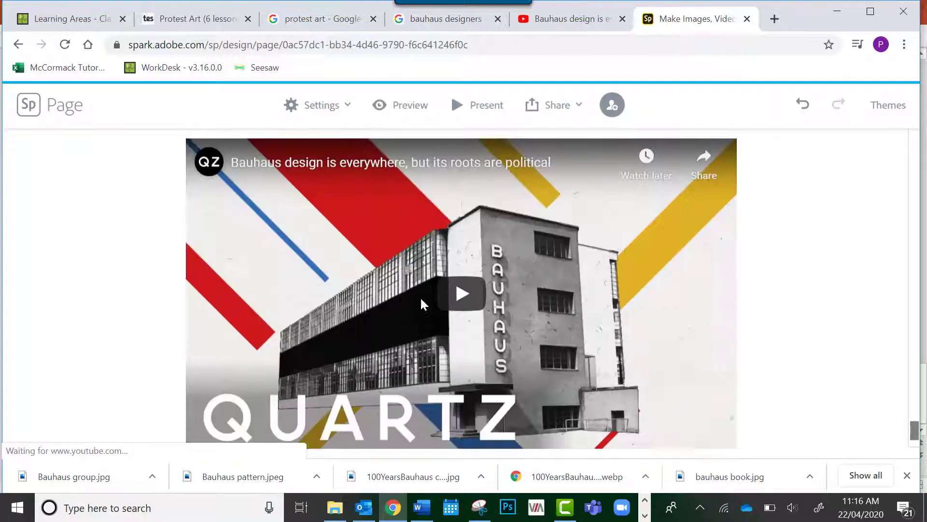
left_click(710, 423)
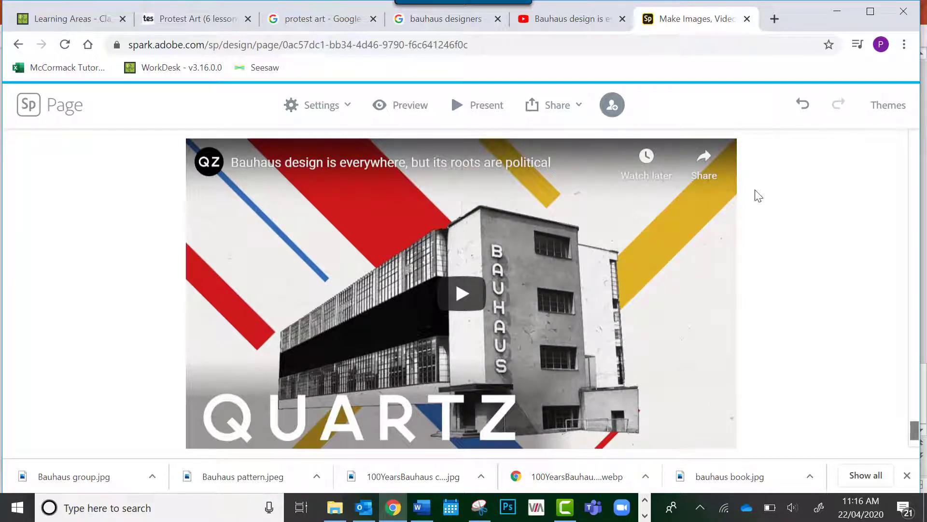
scroll(792, 325, "down", 2)
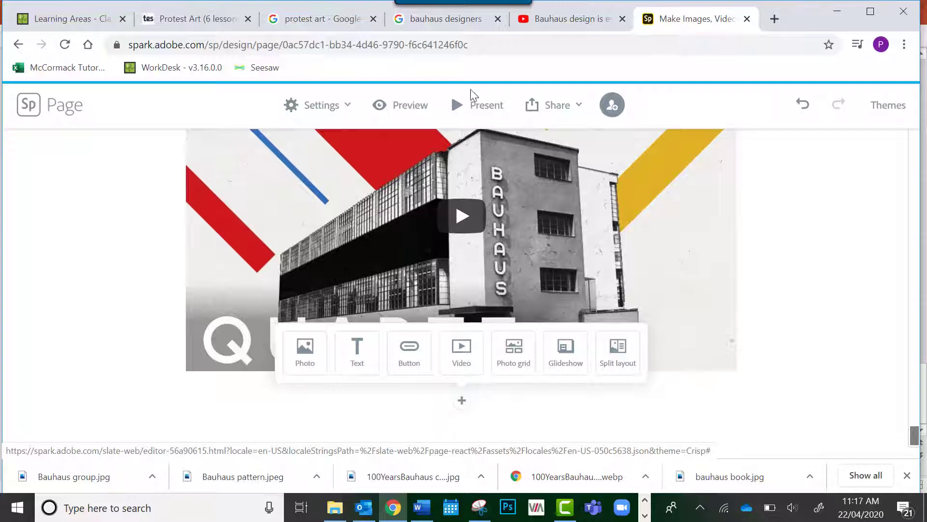
Preview the page and examine it from the Bauhaus Design title through the images, text and photo grid to the embedded video
left_click(411, 105)
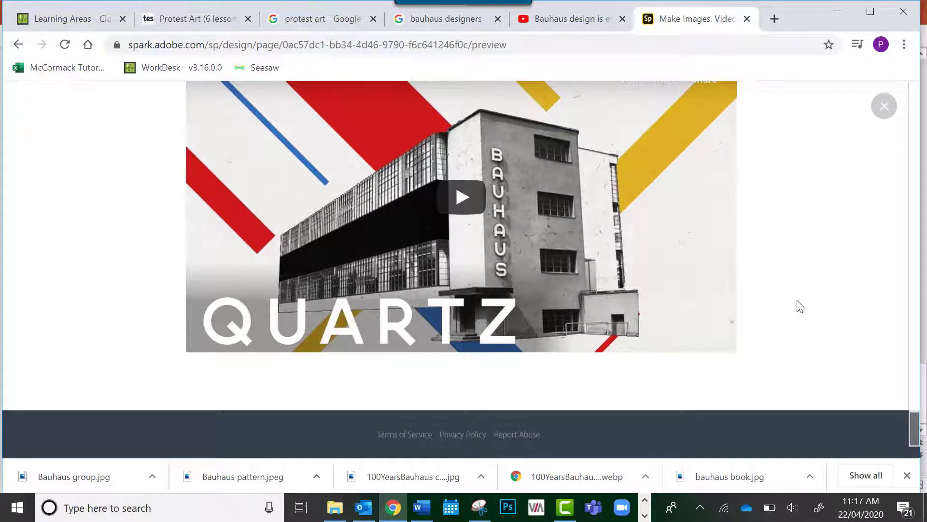
scroll(544, 356, "up", 1)
scroll(543, 356, "up", 20)
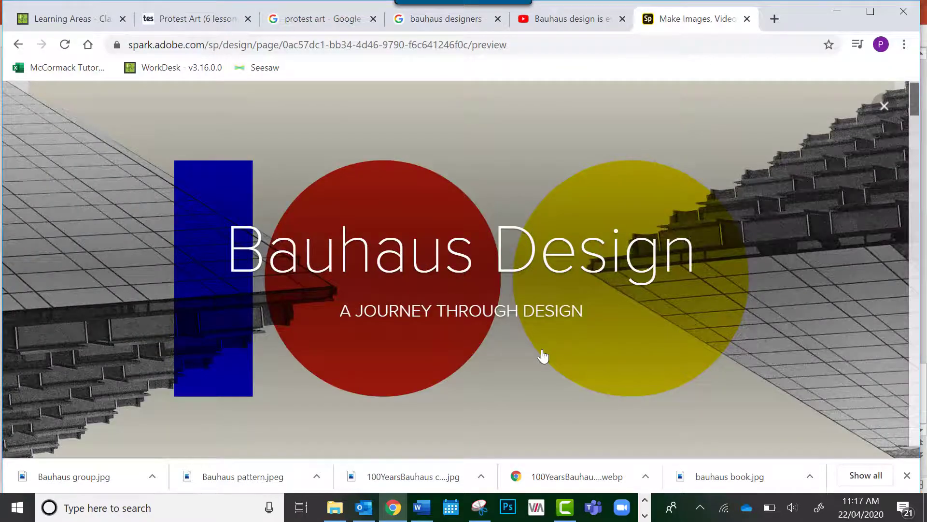
scroll(542, 356, "down", 1)
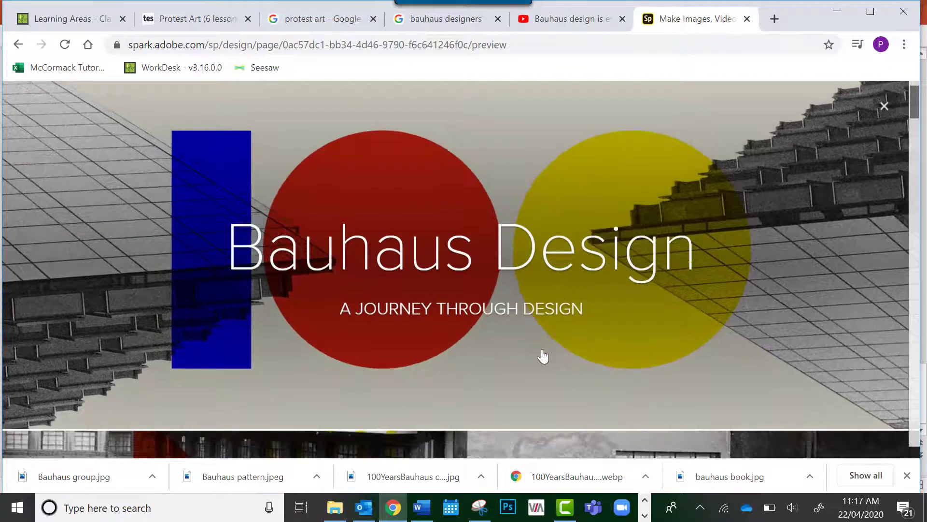
scroll(543, 356, "down", 1)
scroll(543, 356, "down", 5)
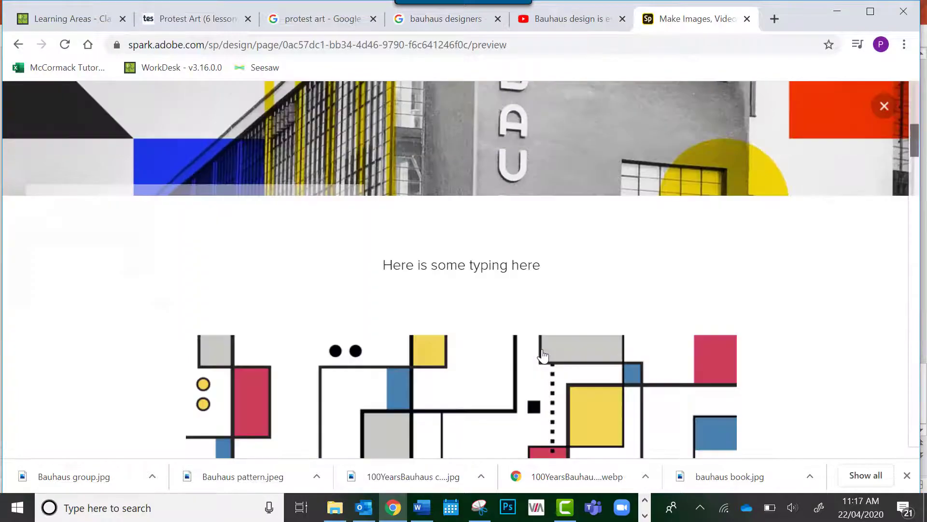
scroll(543, 356, "up", 5)
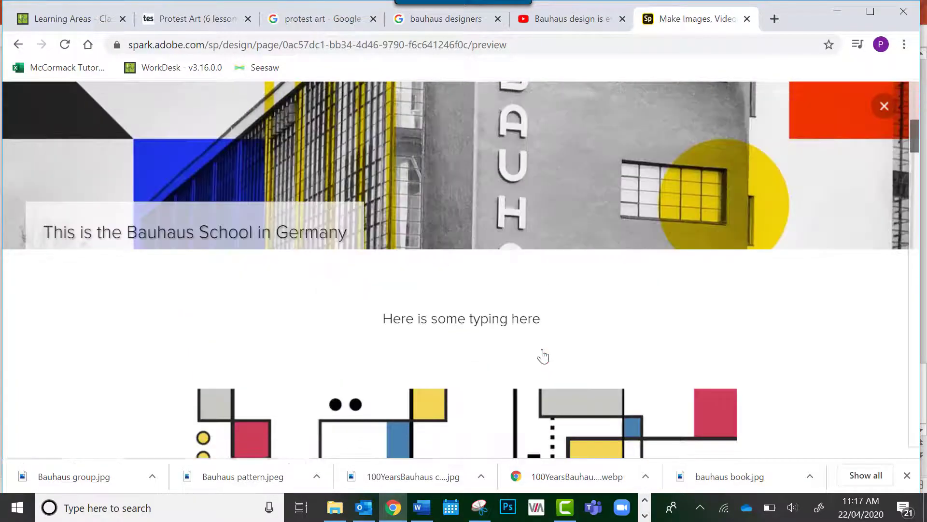
scroll(544, 356, "down", 1)
scroll(543, 356, "down", 1)
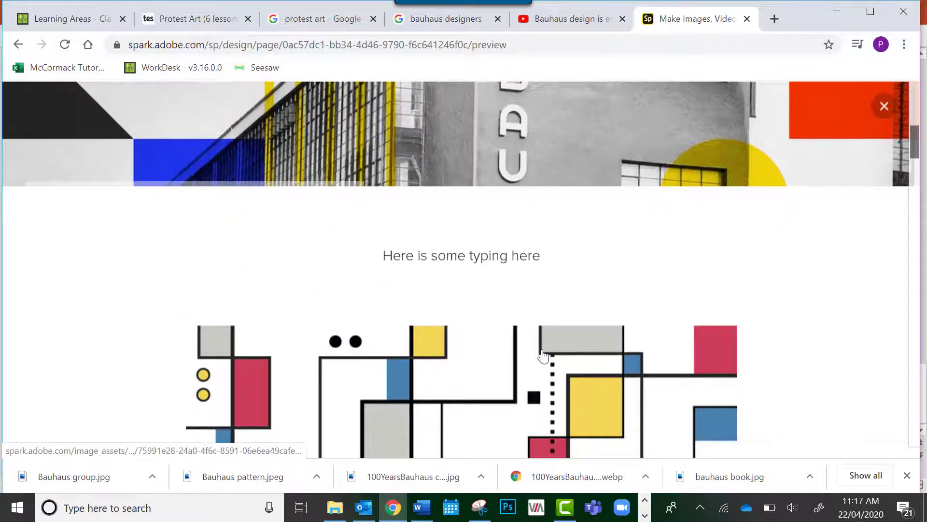
scroll(543, 356, "down", 5)
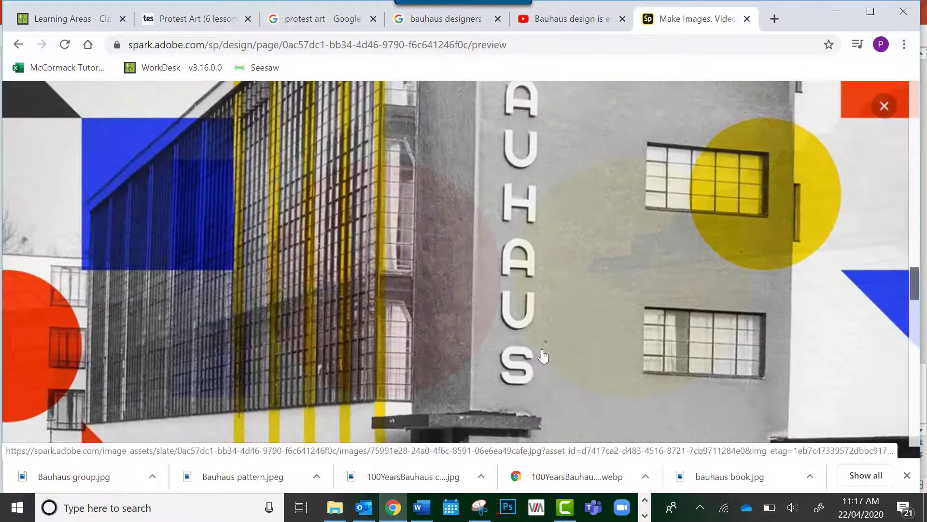
scroll(543, 356, "down", 8)
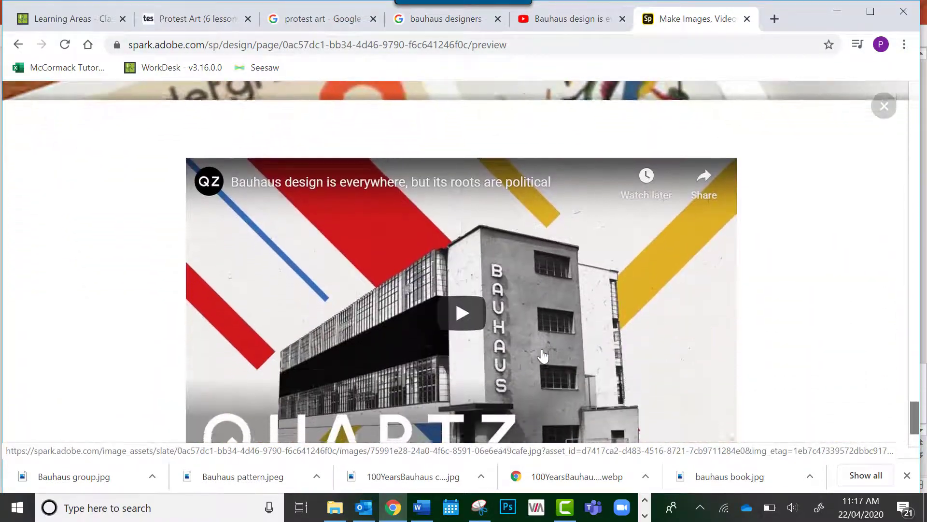
scroll(542, 356, "down", 3)
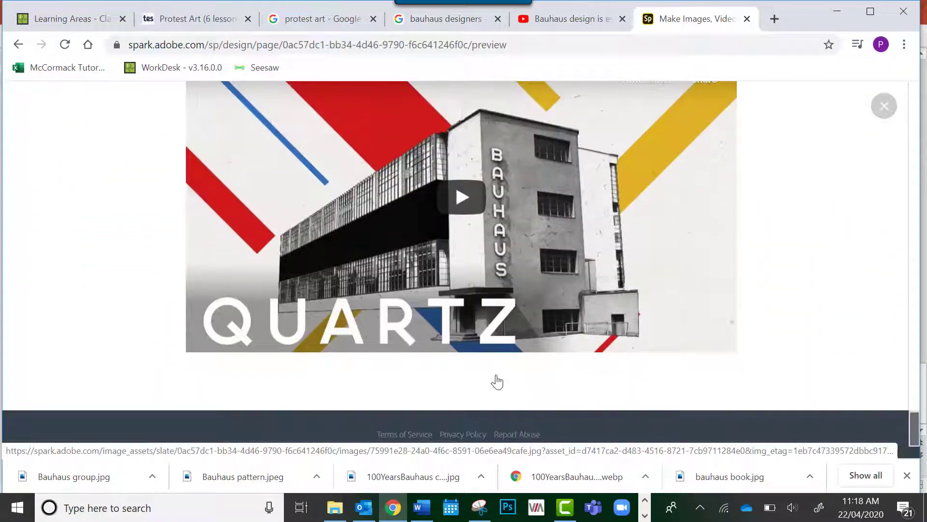
Play the embedded Quartz video briefly in the preview, pause it and close the player
left_click(461, 202)
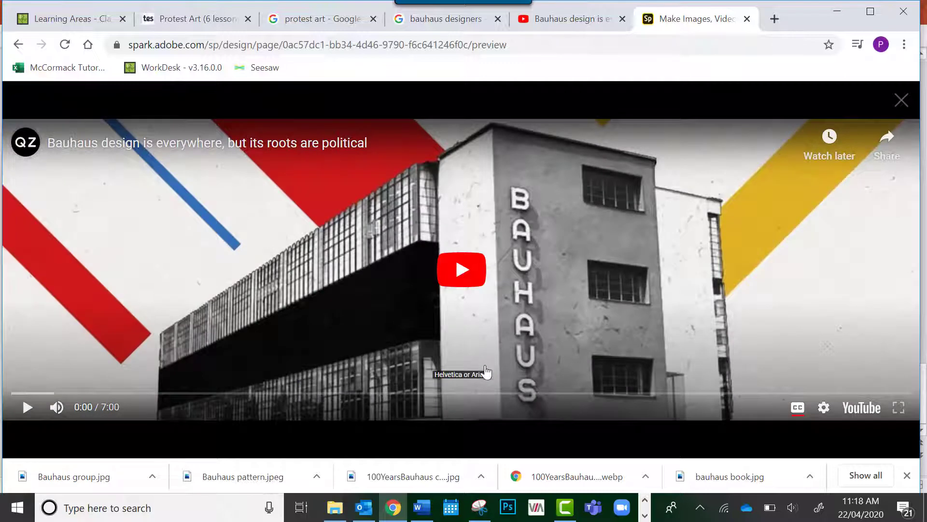
left_click(456, 270)
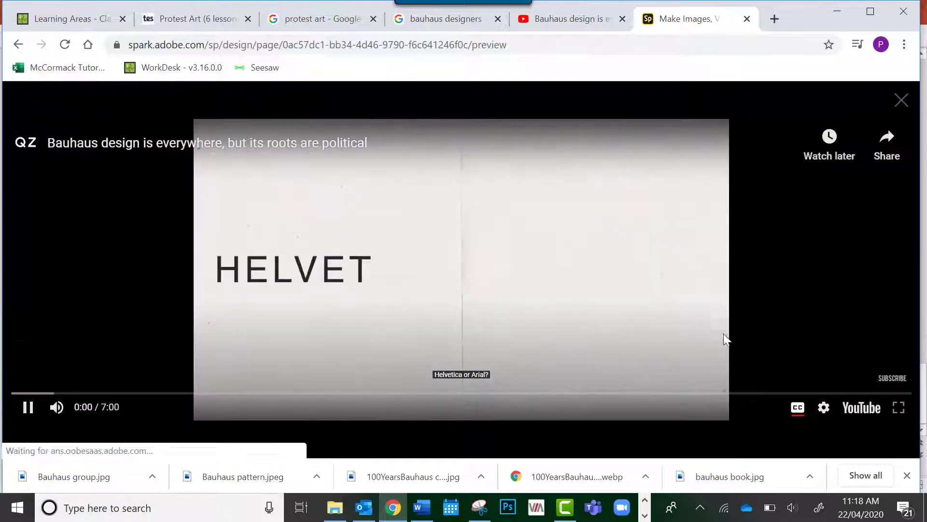
left_click(501, 303)
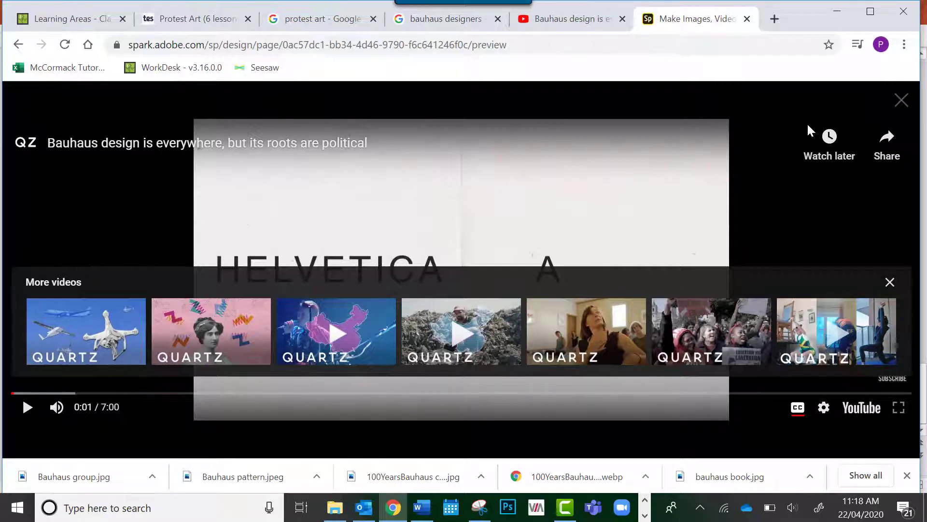
left_click(899, 101)
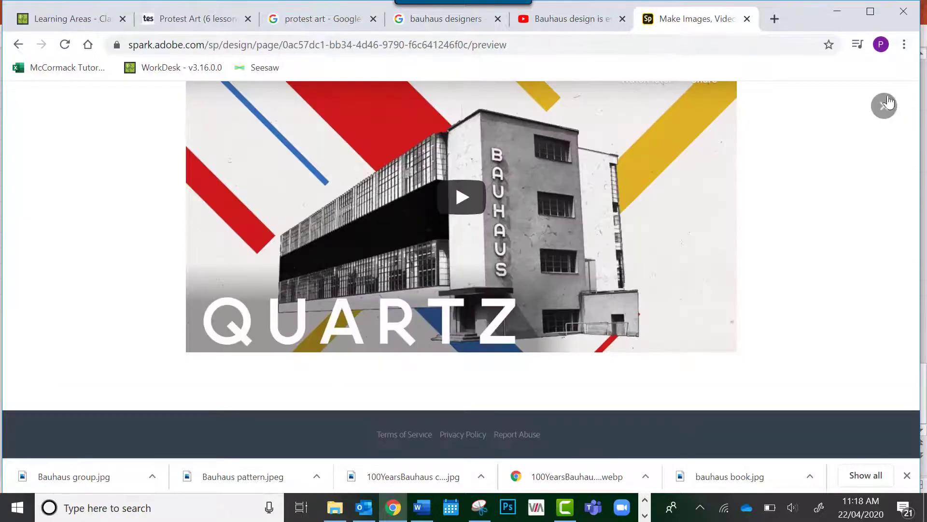
Look back through the preview up to the Bauhaus Design title, and return to the page editor
scroll(810, 177, "up", 5)
scroll(810, 178, "up", 5)
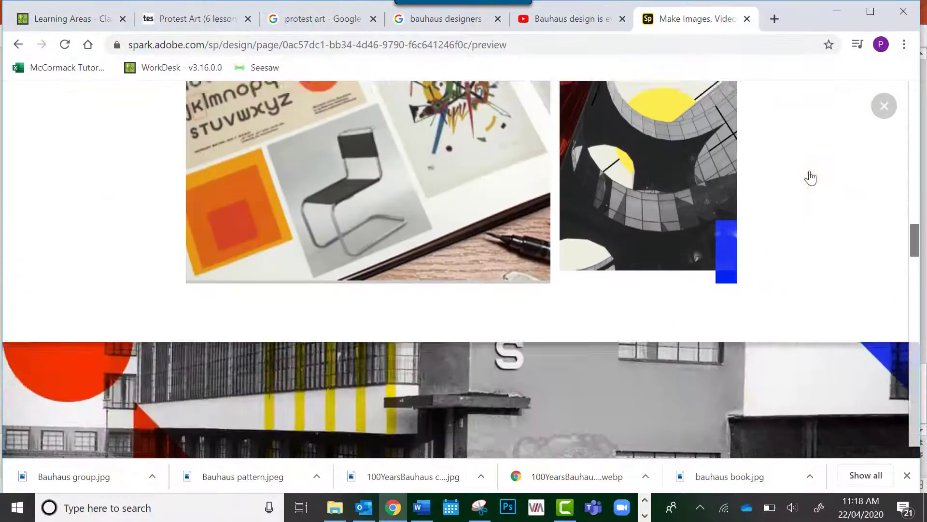
scroll(671, 162, "up", 10)
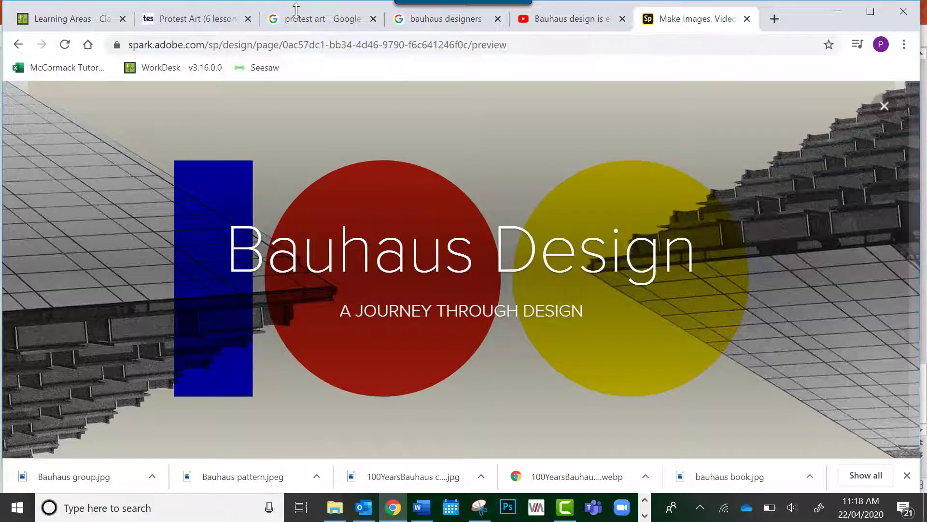
left_click(884, 107)
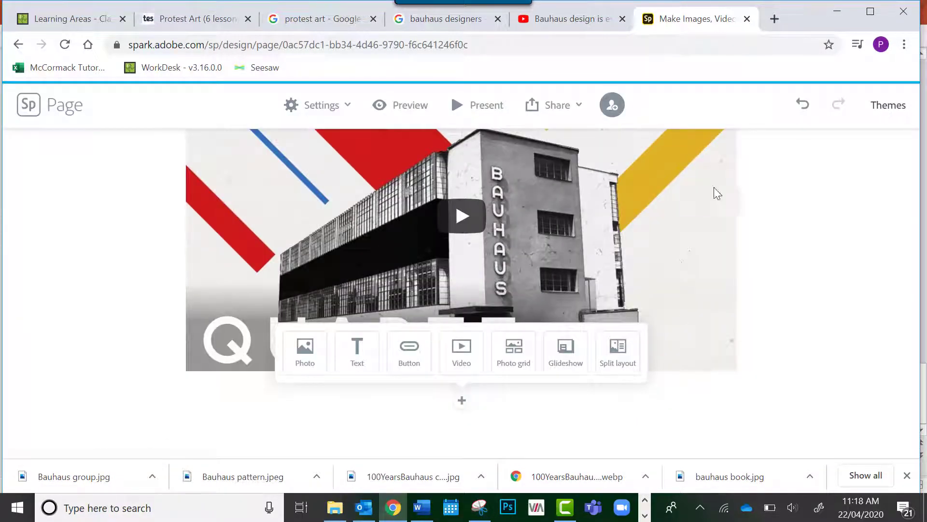
Start publishing the Bauhaus Design page with a share link and set its category to Education
left_click(555, 109)
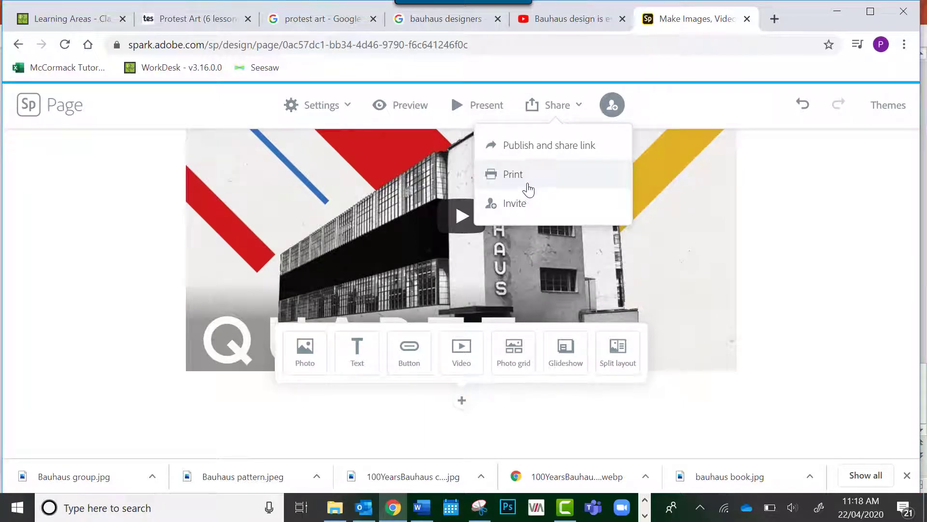
left_click(530, 152)
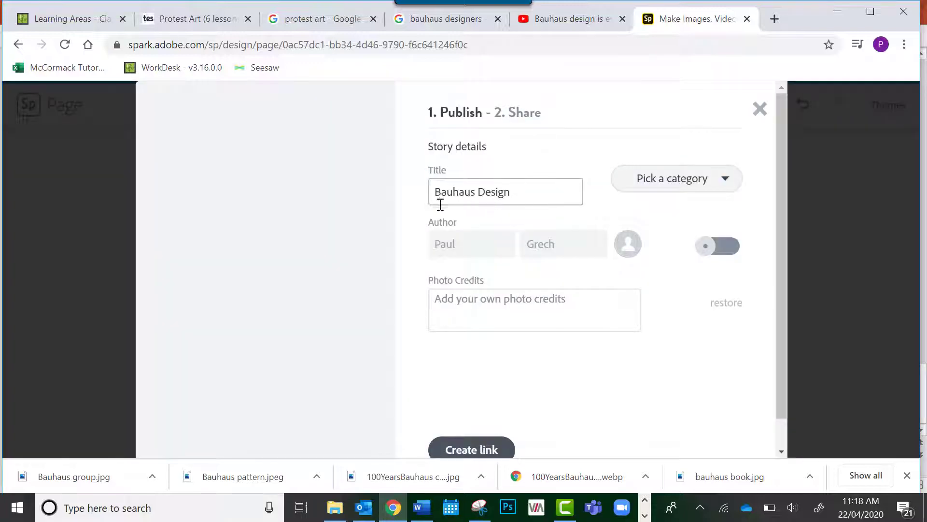
left_click(471, 302)
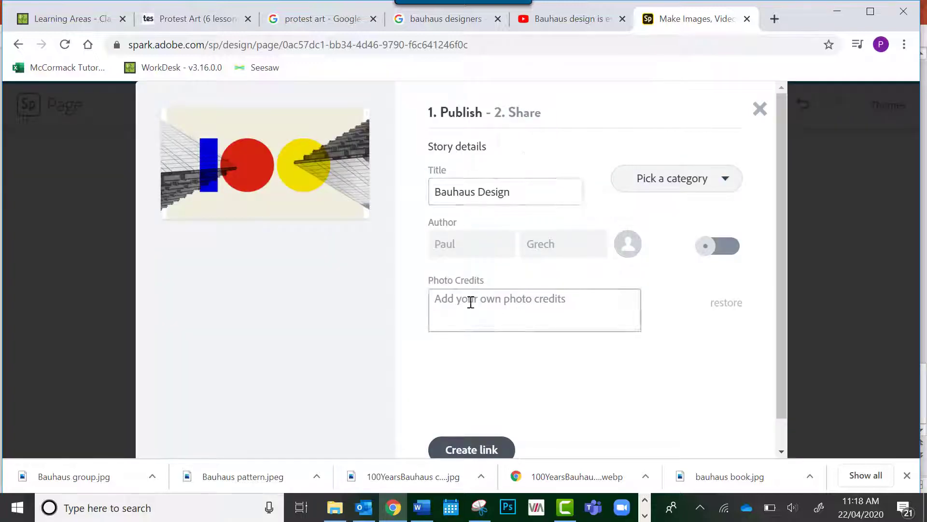
left_click(669, 189)
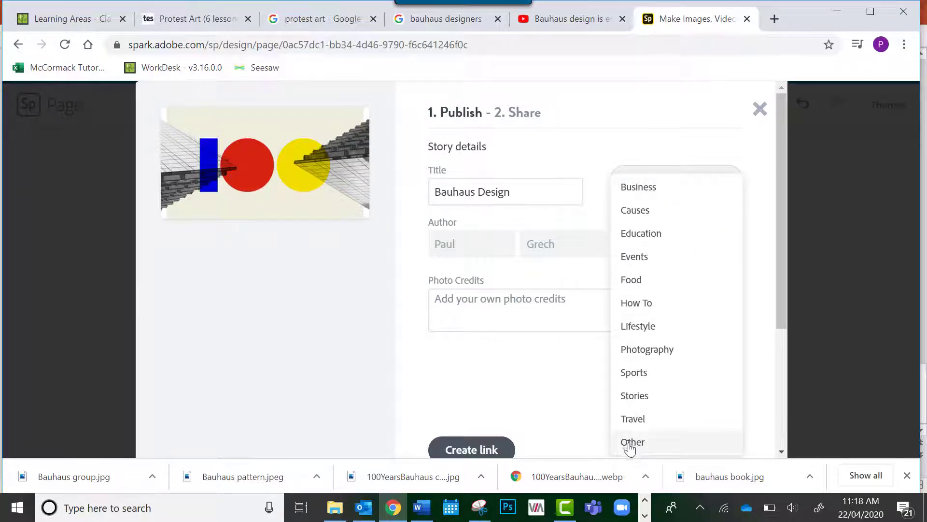
left_click(636, 234)
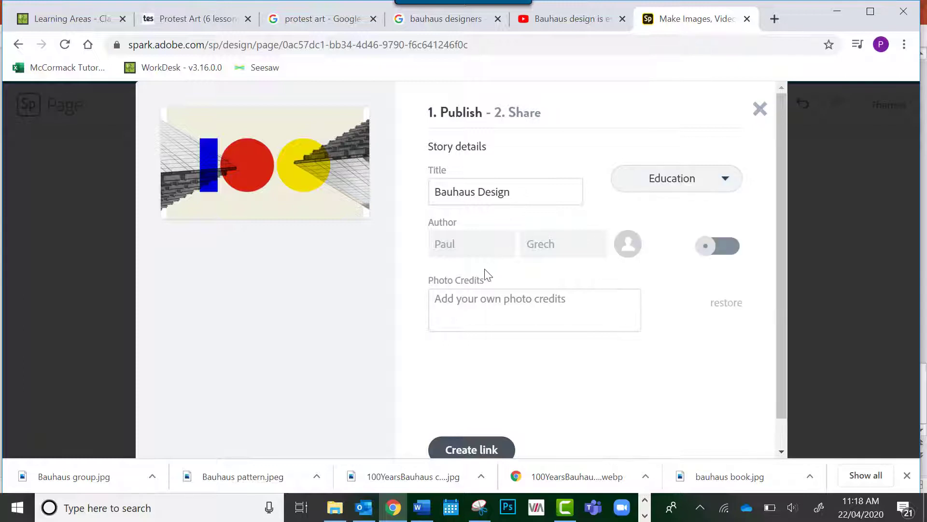
Create the shareable link for the Bauhaus Design page and copy it
scroll(648, 379, "down", 1)
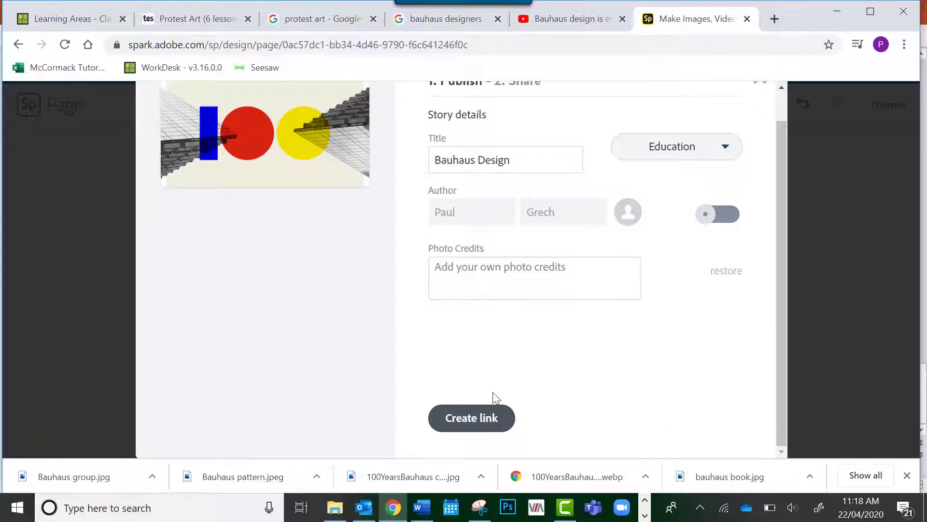
left_click(478, 429)
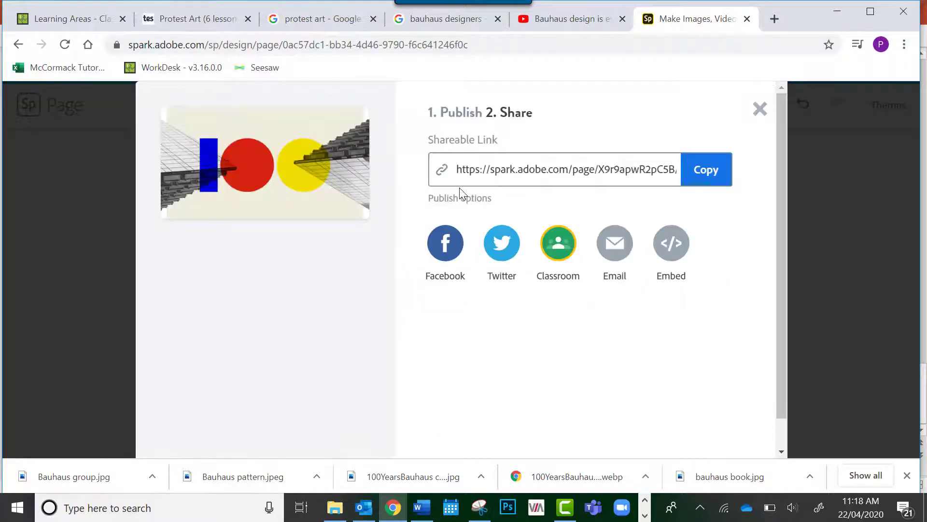
left_click(549, 169)
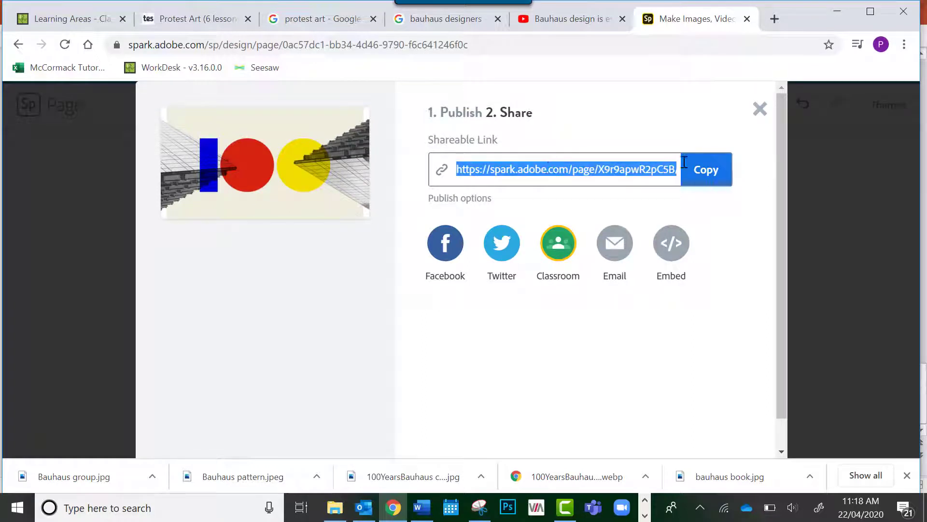
left_click(701, 178)
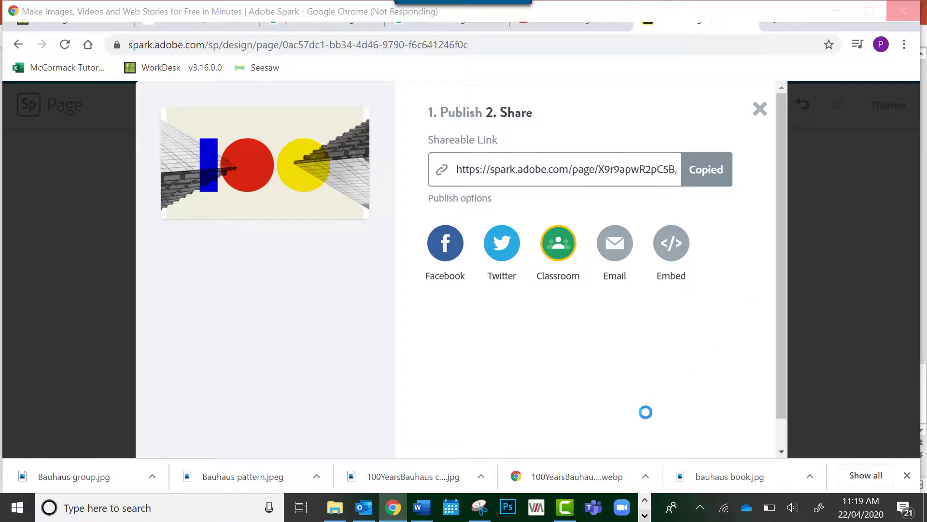
left_click(646, 515)
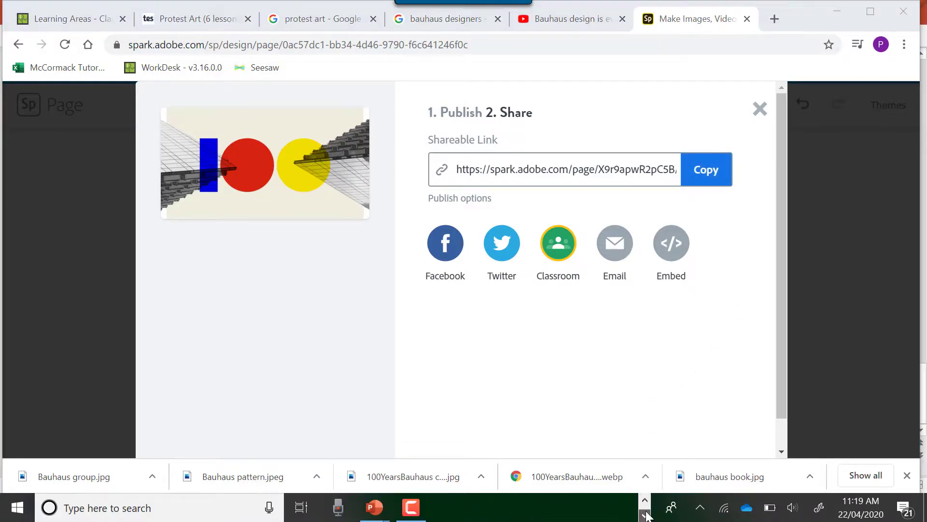
left_click(411, 507)
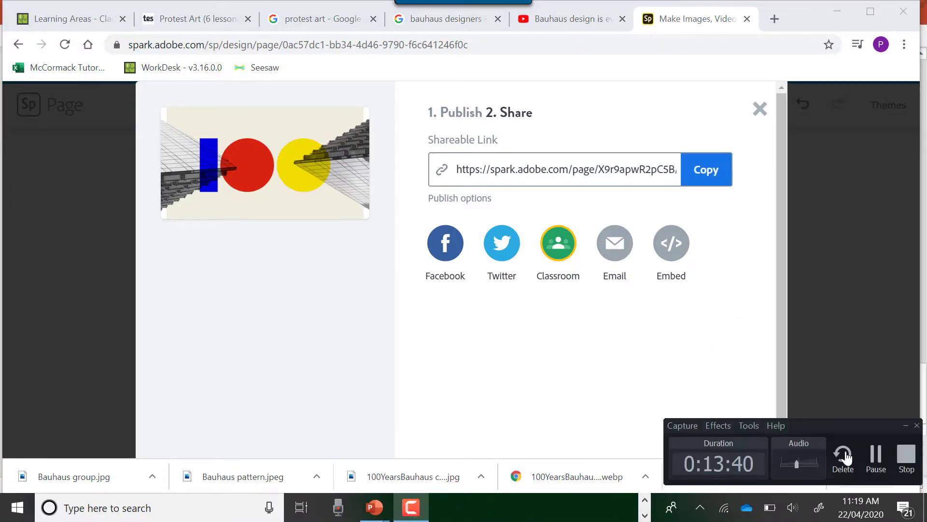